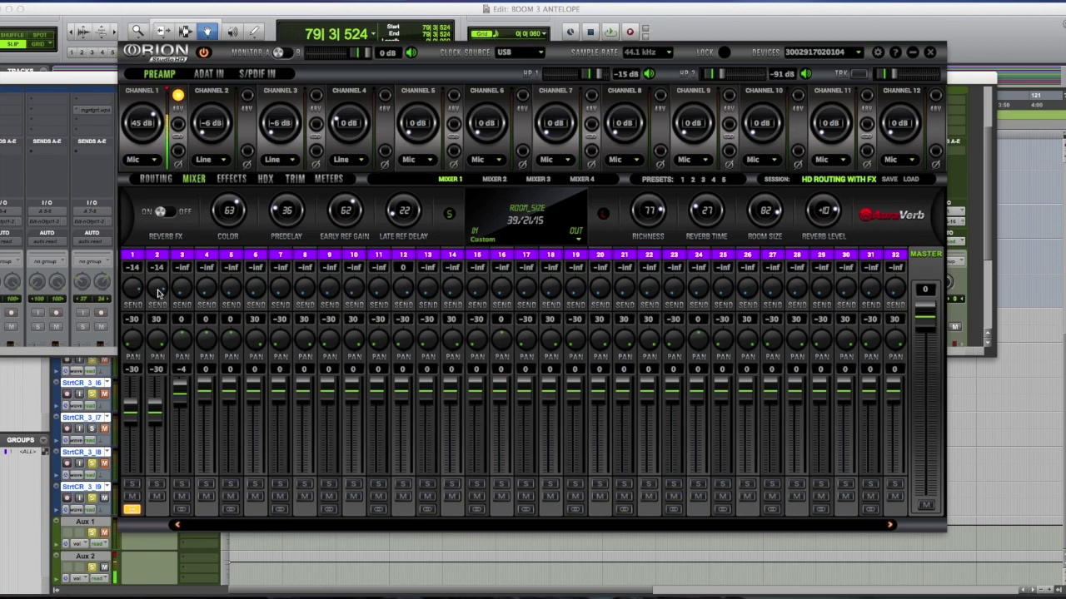
Replay the Antelope Audio channel video in the browser and set the linked channel 1 and 2 faders in Orion's Mixer 1 to -13
left_click_drag(160, 419, 162, 434)
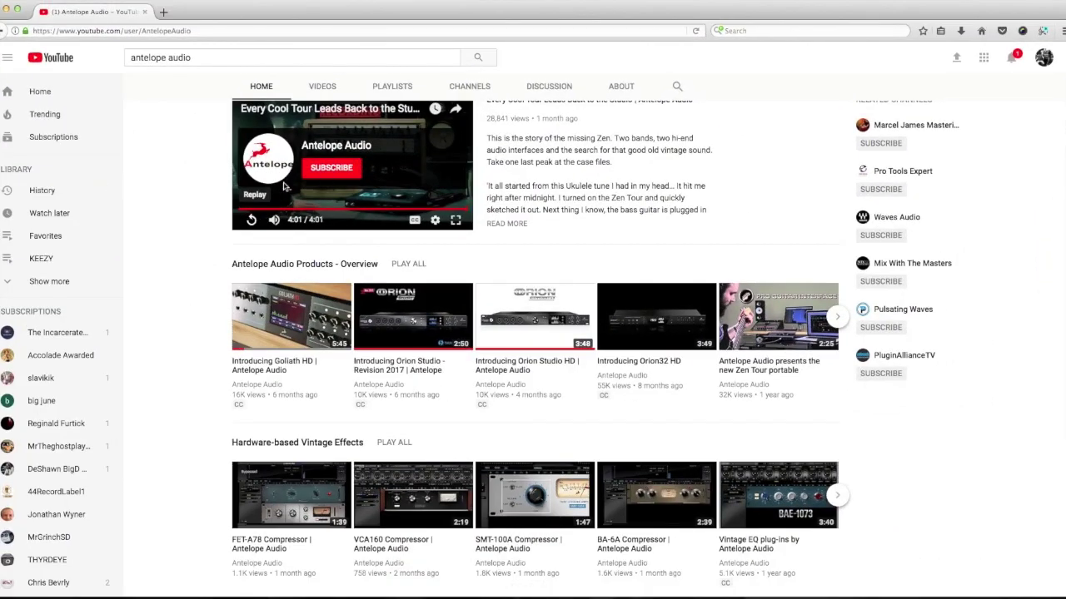
left_click(252, 220)
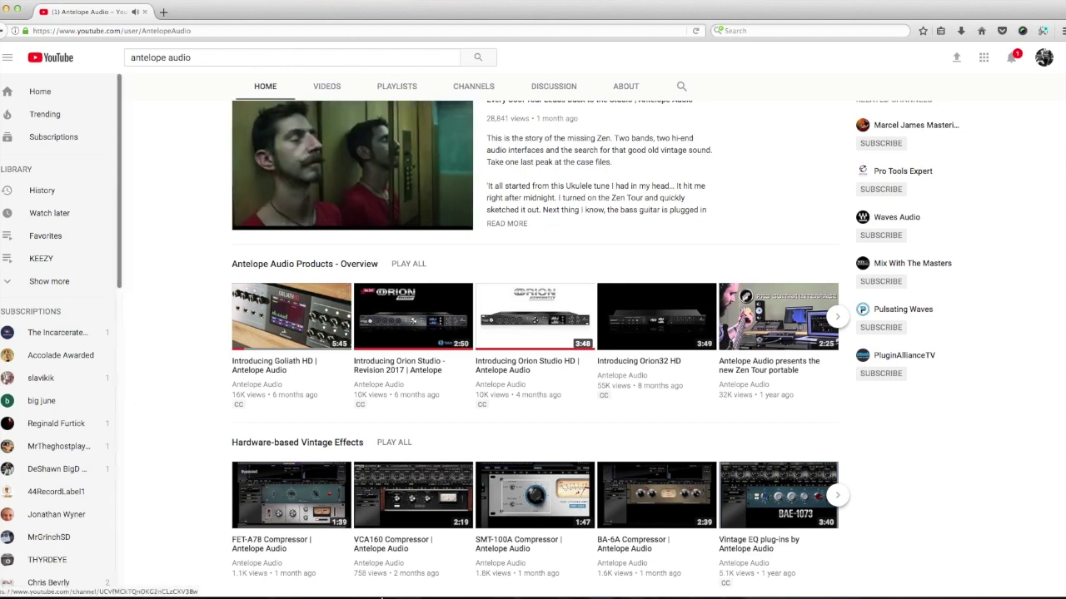
mouse_move(990, 593)
left_click(919, 582)
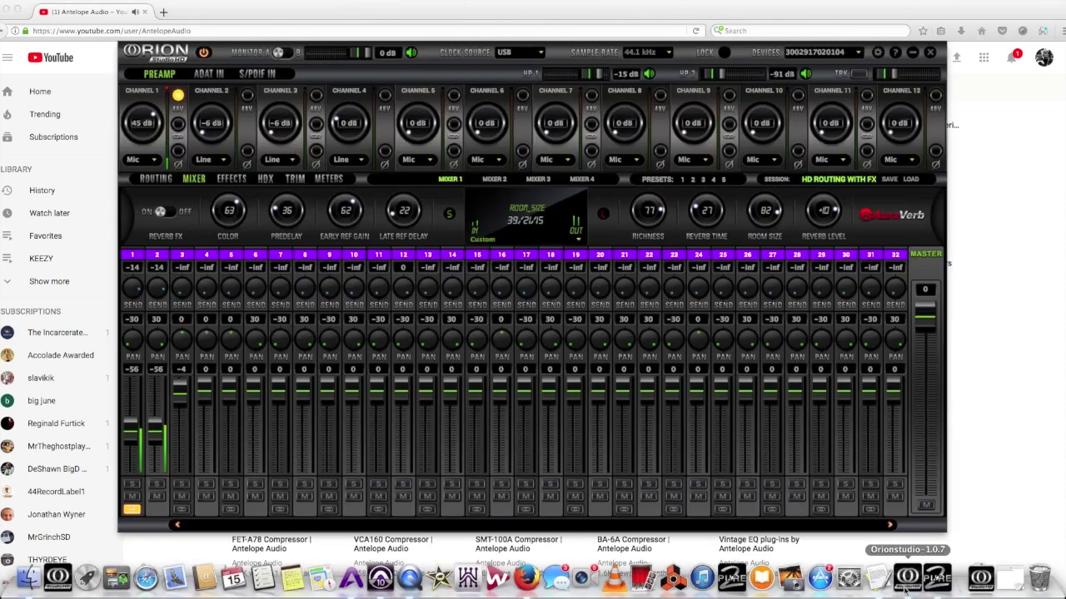
left_click_drag(153, 425, 154, 399)
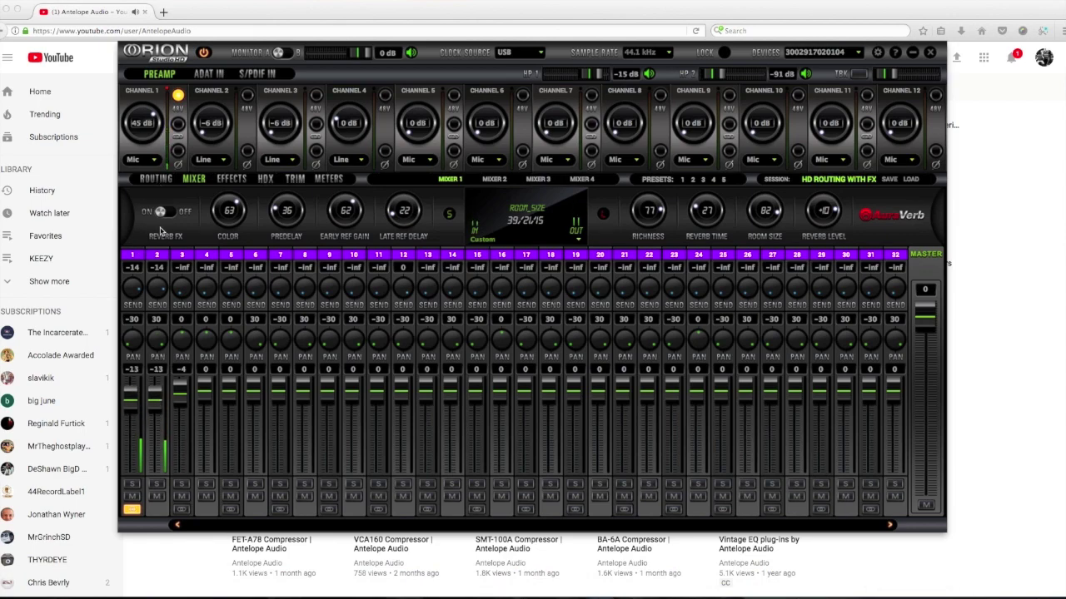
Route USB Play 1 to Line Out 1 and USB Play 2 to Line Out 2 in the routing matrix
left_click(156, 178)
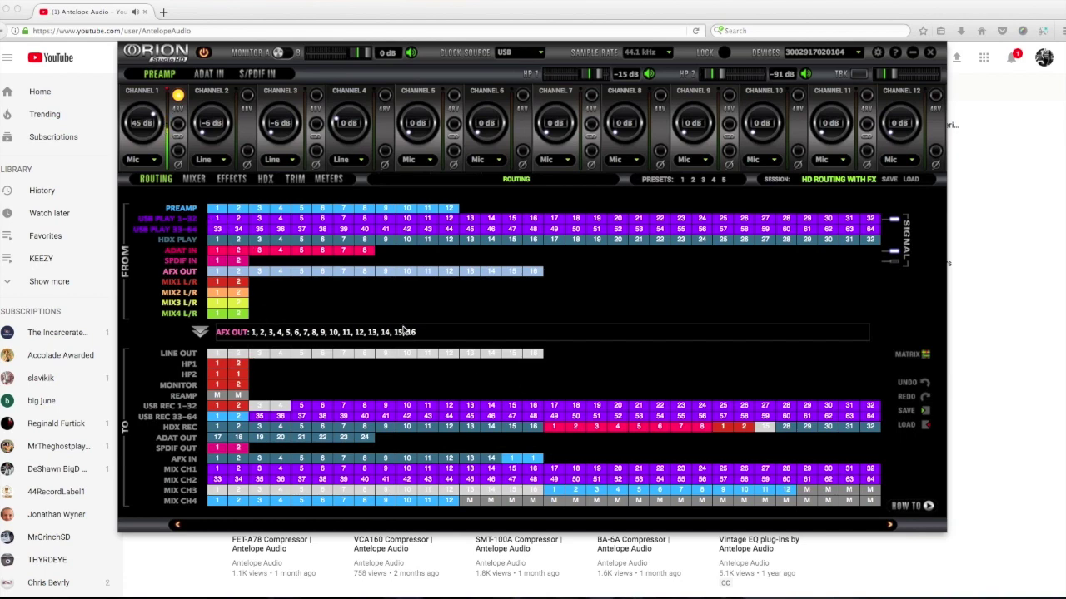
left_click(217, 219)
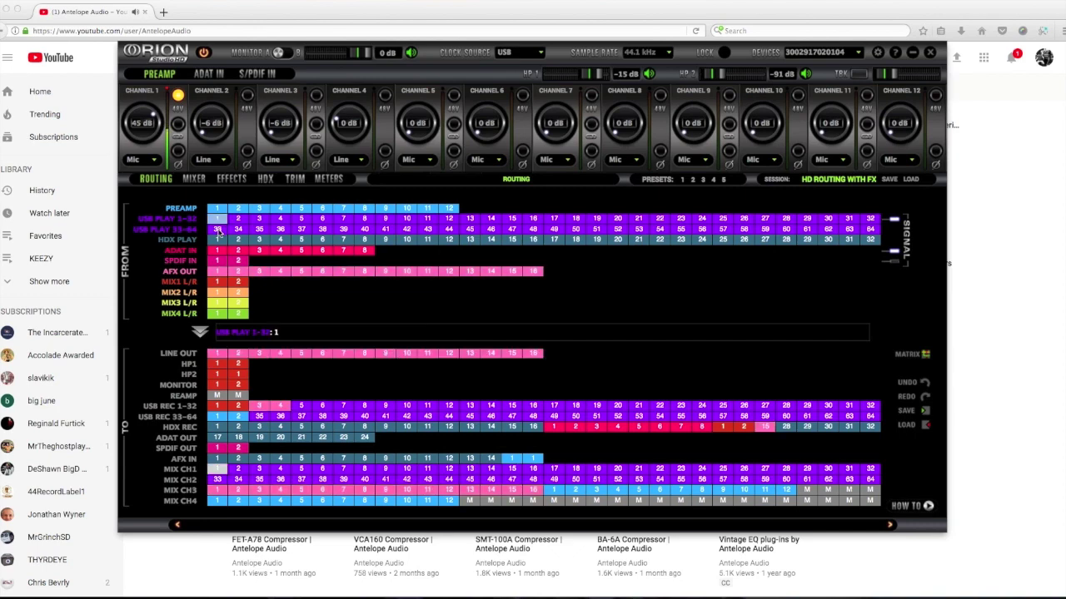
left_click(214, 353)
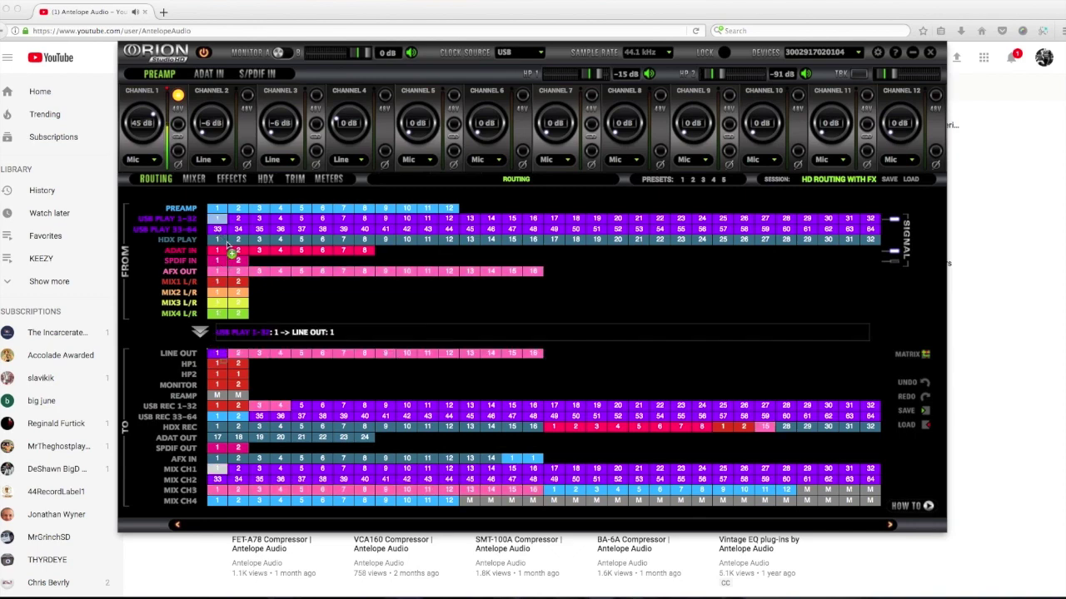
left_click(240, 218)
left_click(239, 353)
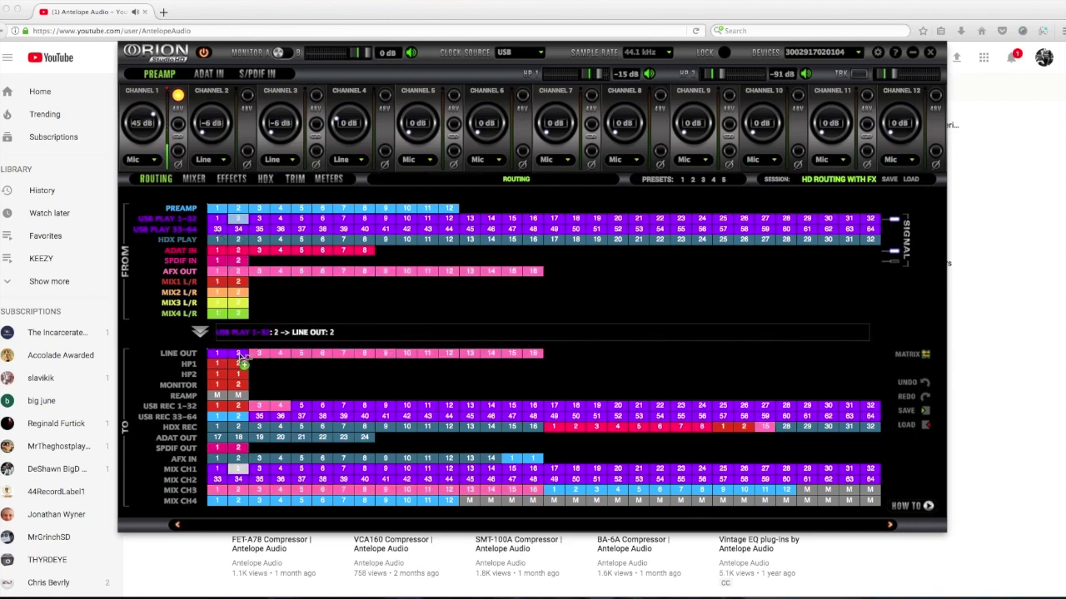
Switch to the browser, pause the Antelope Audio channel video and return to the start of the channel page
key("super+Tab")
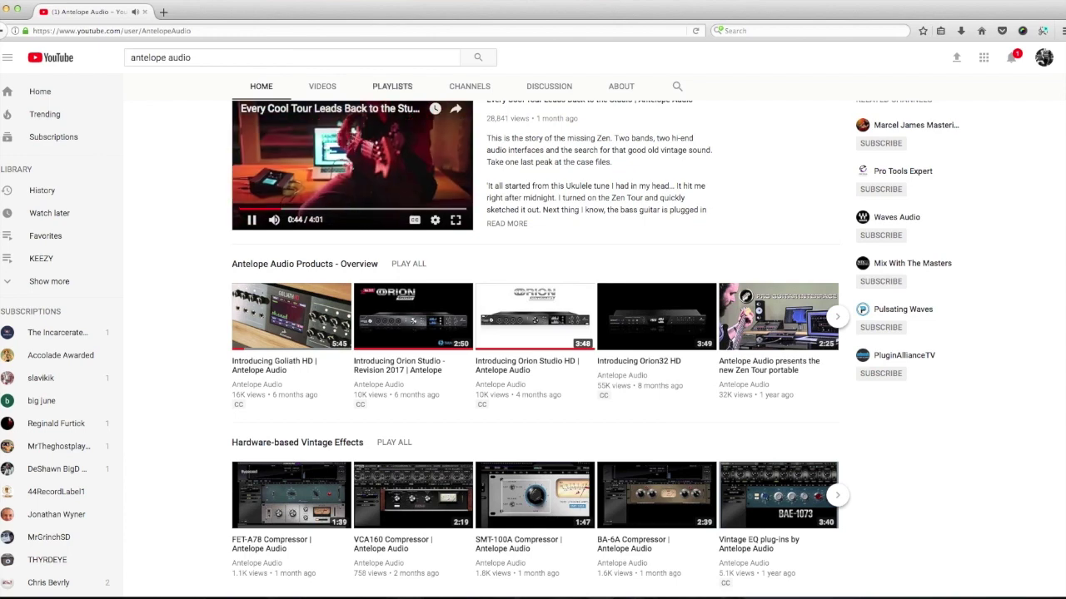
scroll(641, 171, "up", 2)
scroll(641, 170, "up", 1)
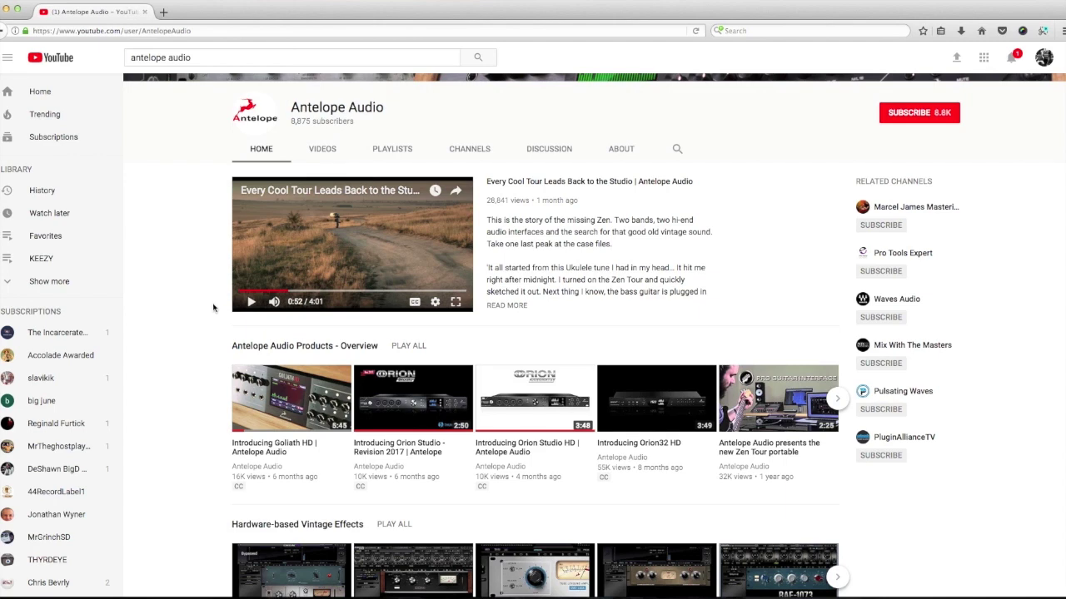
scroll(358, 224, "up", 2)
scroll(351, 219, "down", 2)
scroll(352, 219, "up", 3)
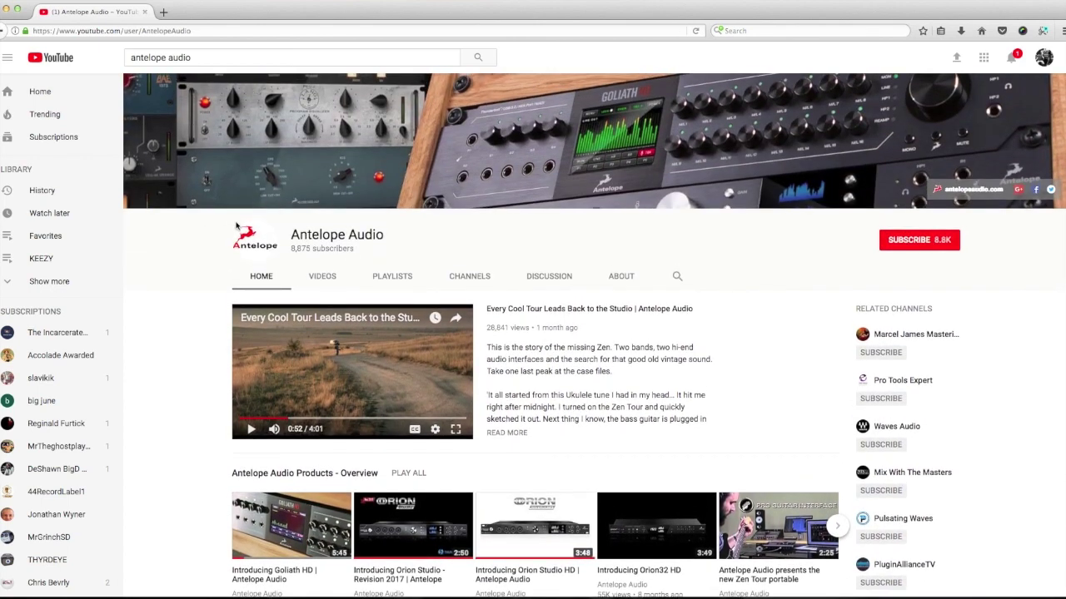
Switch to the Pro Tools session, start playback and unmute the StrtCR_3_I7 track
mouse_move(440, 583)
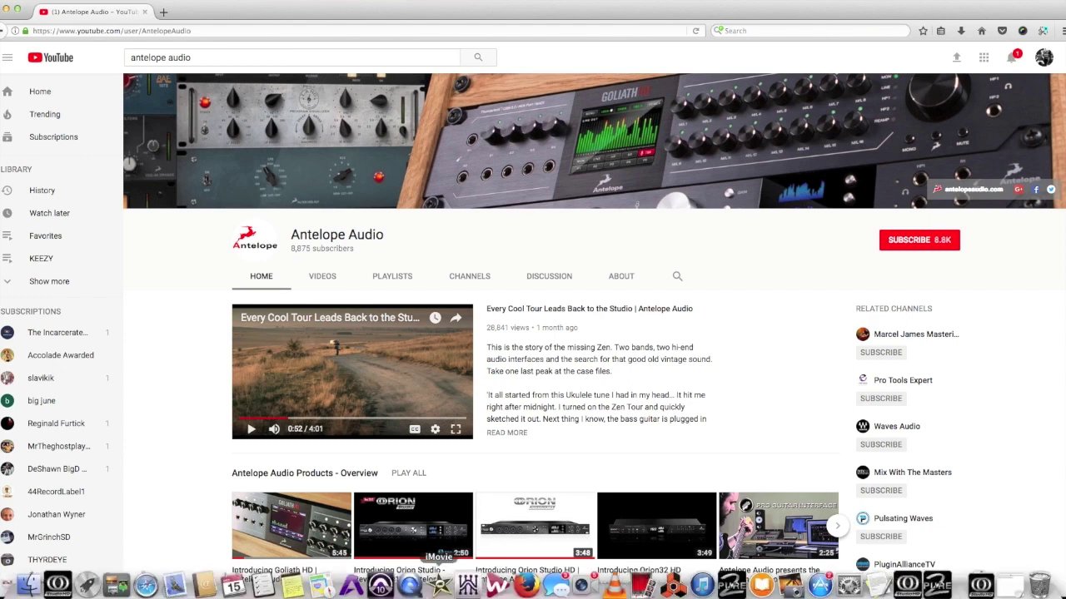
left_click(381, 578)
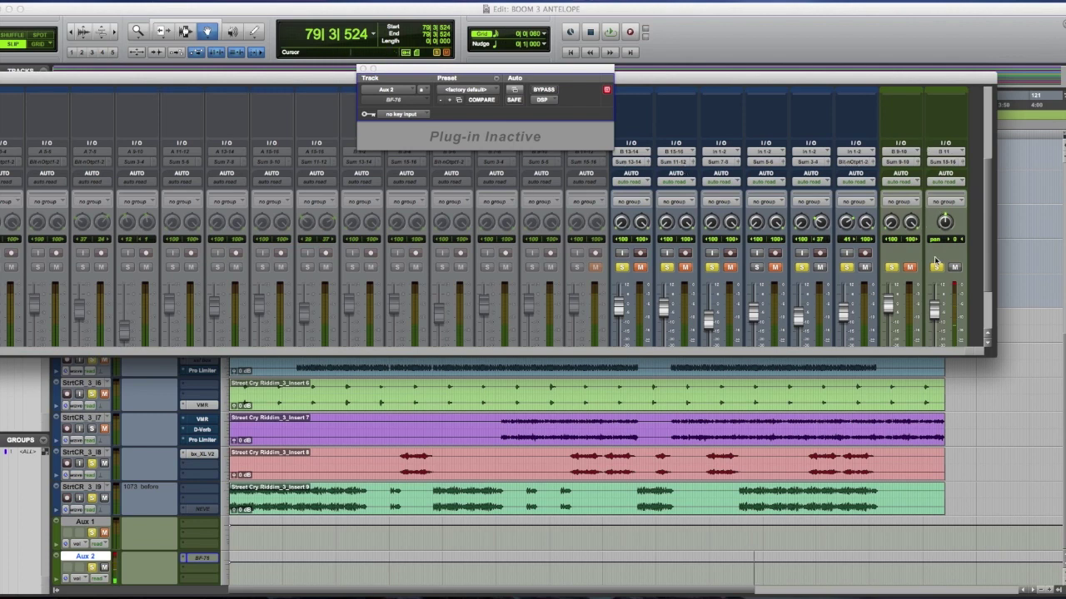
key("space")
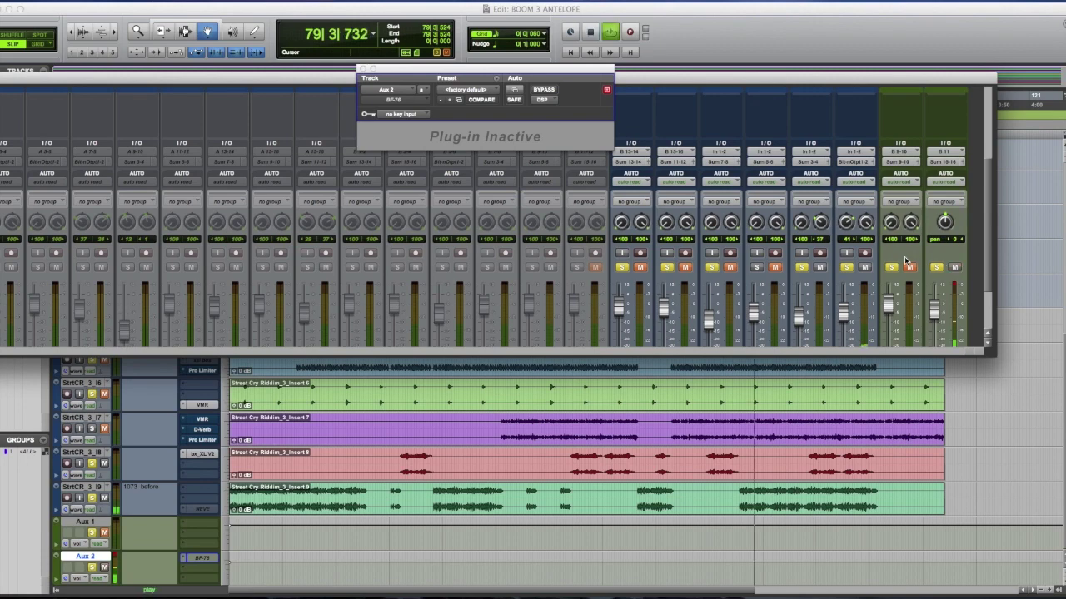
left_click(774, 267)
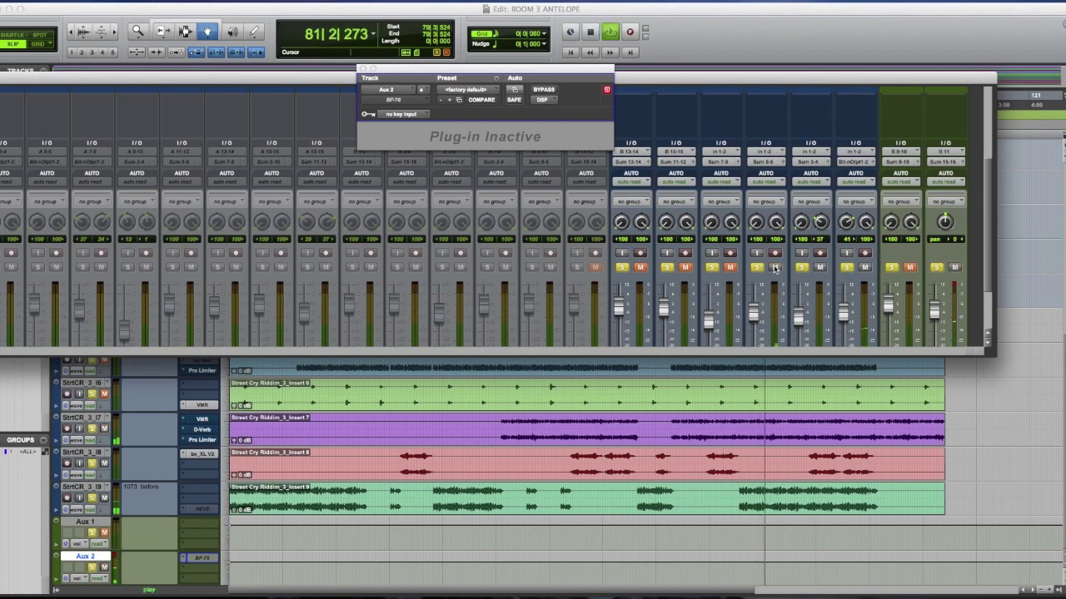
Adjust the StrtCR_3_I7 and StrtCR_3_I6 faders and unmute the StrtCR_3_I6 and StrtCR_3_I5 tracks
scroll(775, 269, "down", 3)
left_click_drag(759, 258, 757, 263)
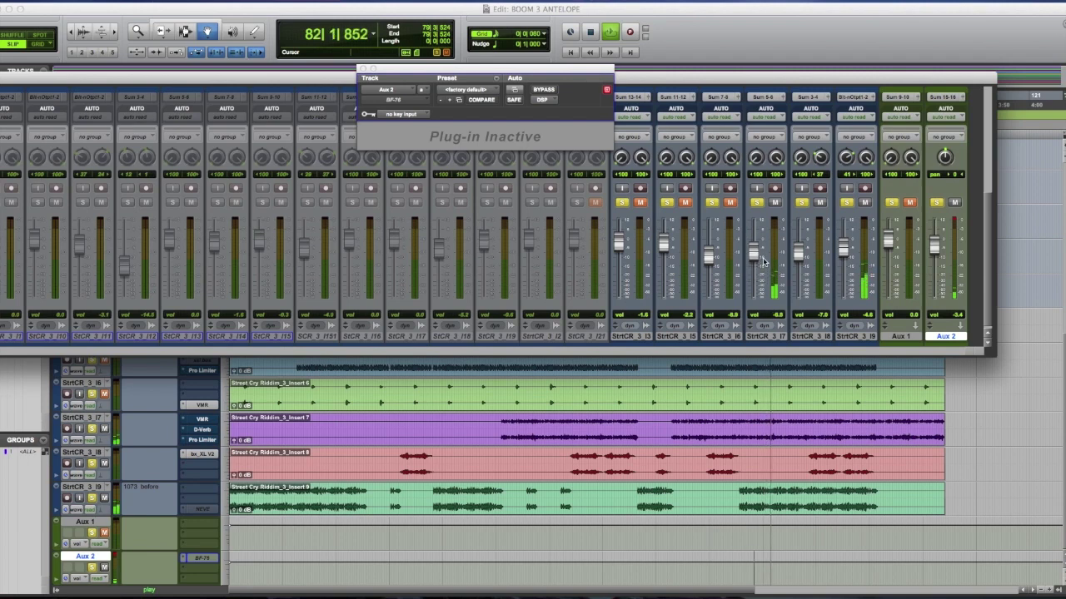
left_click_drag(708, 255, 663, 238)
left_click(686, 203)
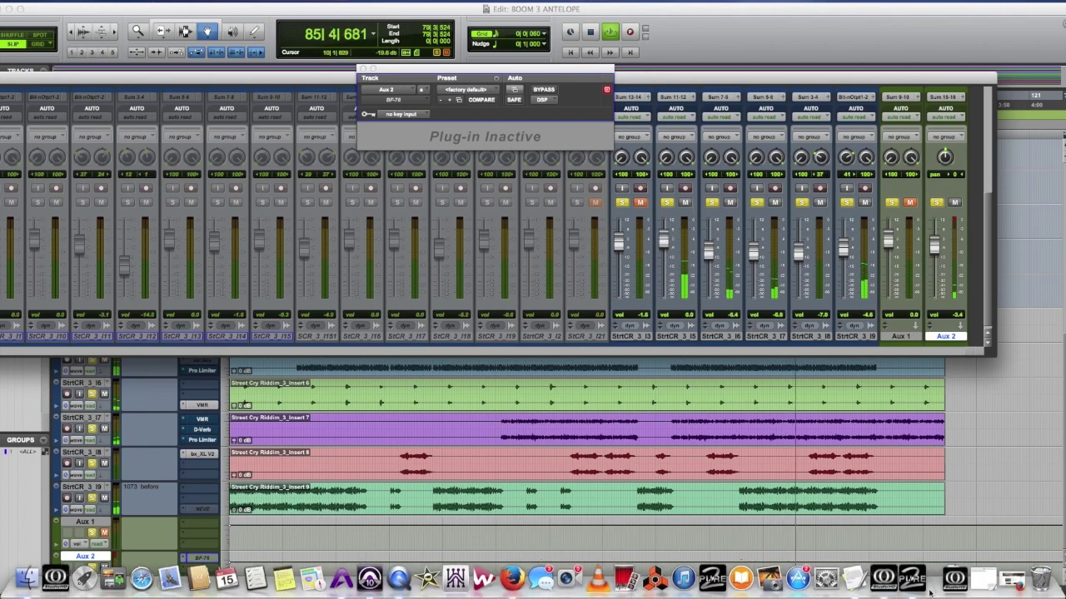
Switch to the Orion Studio control panel and display the X903 compressor on effect channels 11 and 12
left_click(889, 575)
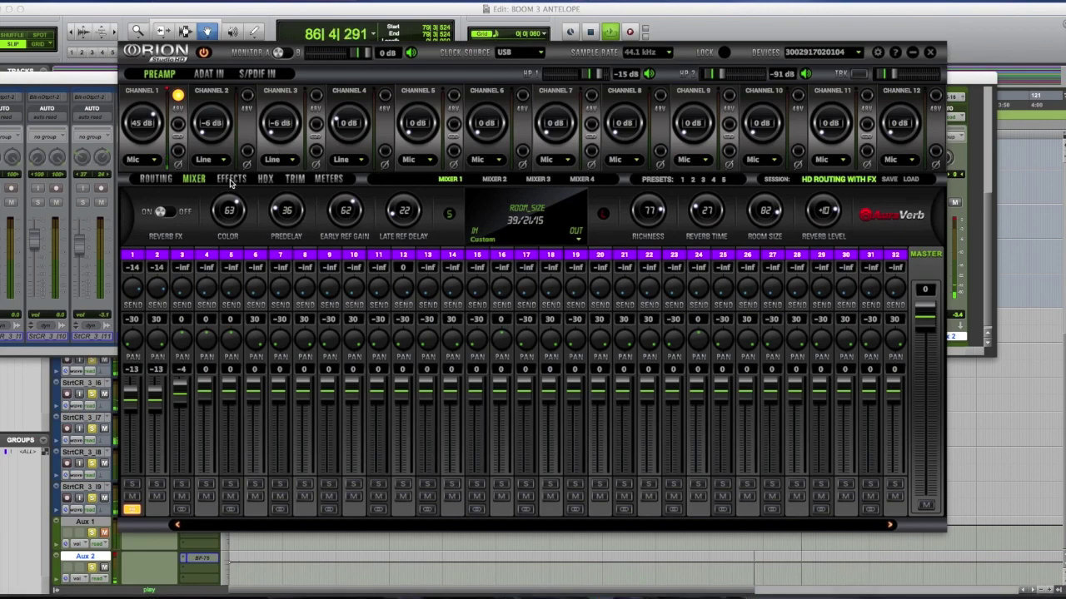
left_click(231, 180)
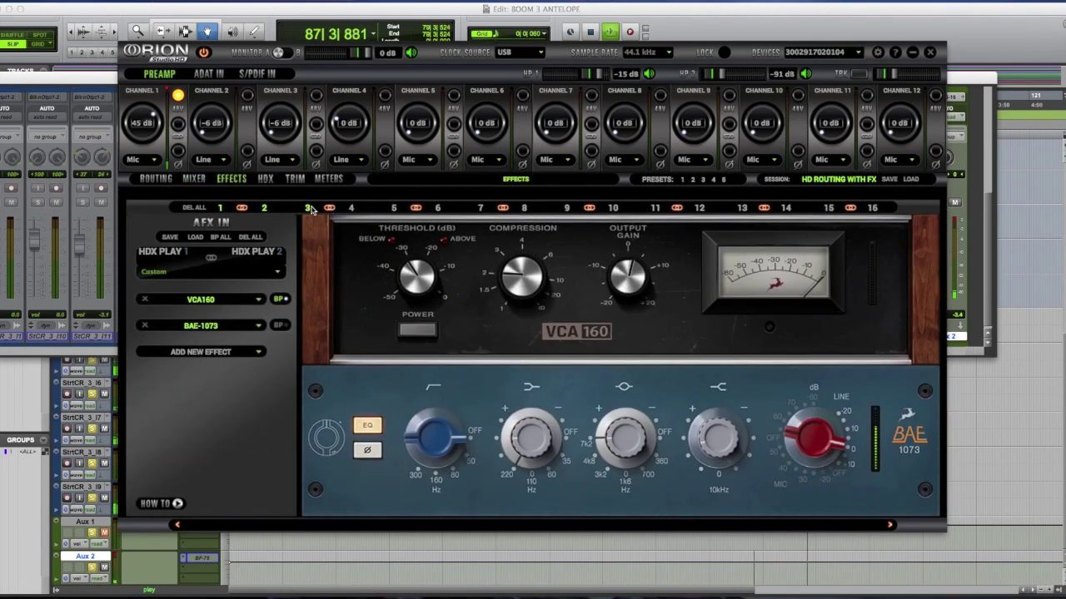
left_click(308, 208)
left_click(503, 207)
left_click(589, 207)
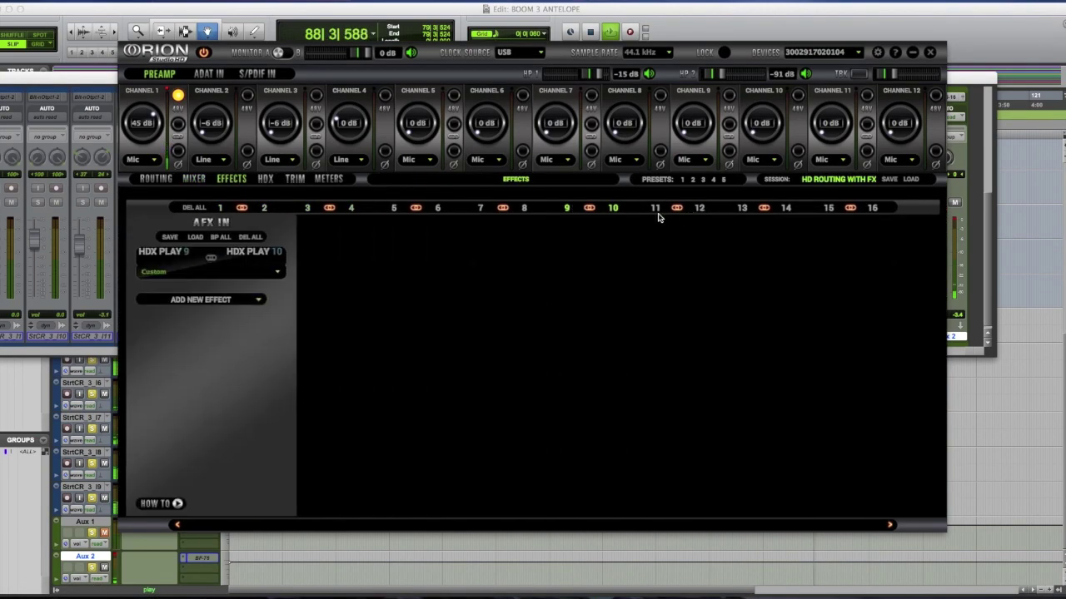
left_click(676, 208)
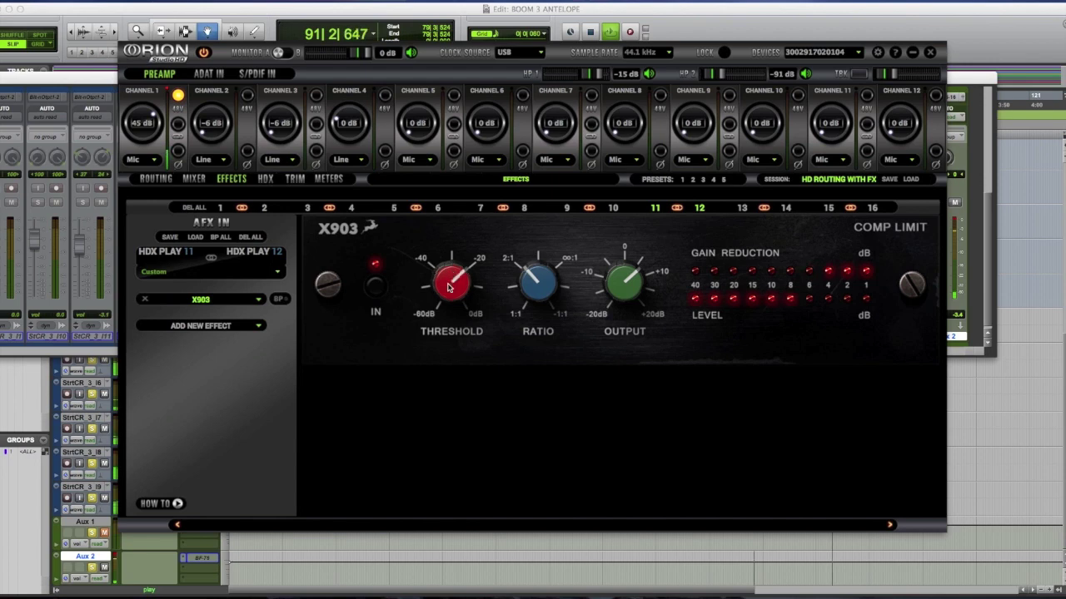
Lower the X903 threshold below -40 dB, raise its output to about +10 dB and turn its ratio up to ∞:1 during playback
left_click_drag(623, 283, 619, 275)
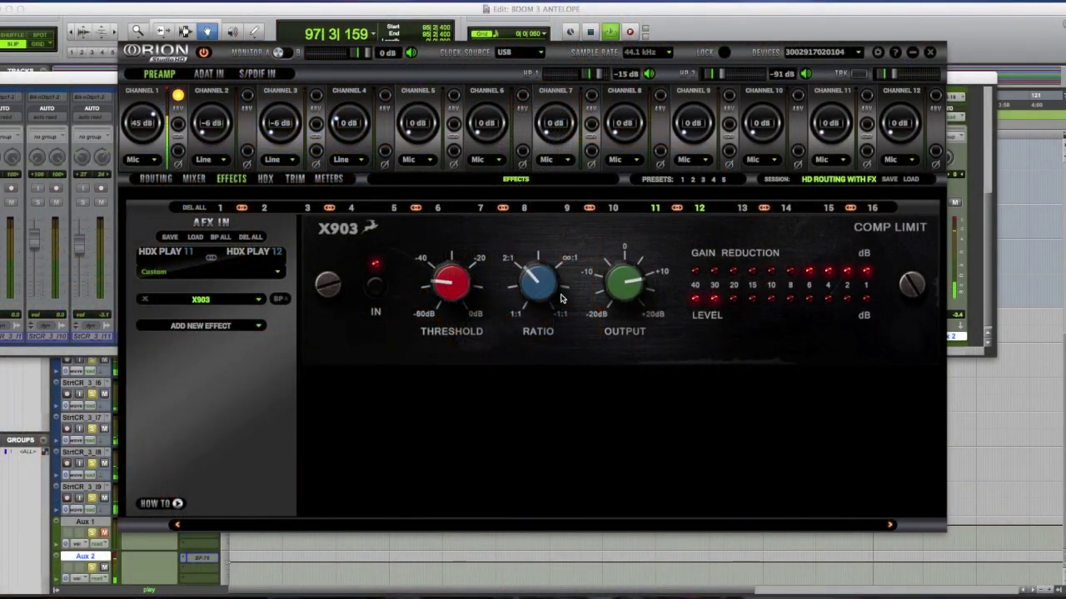
left_click_drag(550, 52, 538, 24)
left_click_drag(522, 244, 1053, 23)
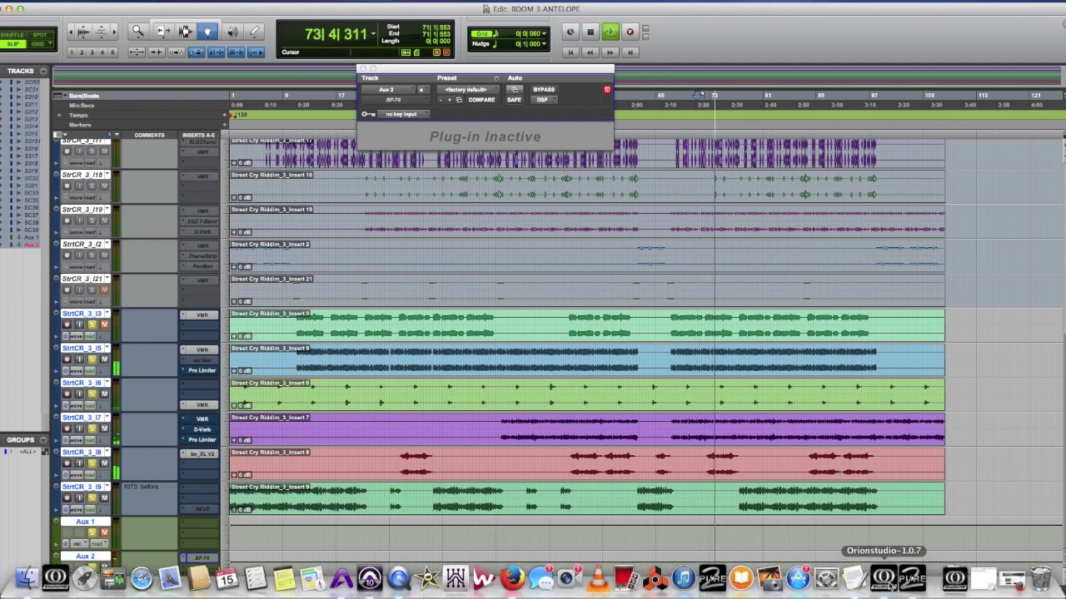
left_click(955, 577)
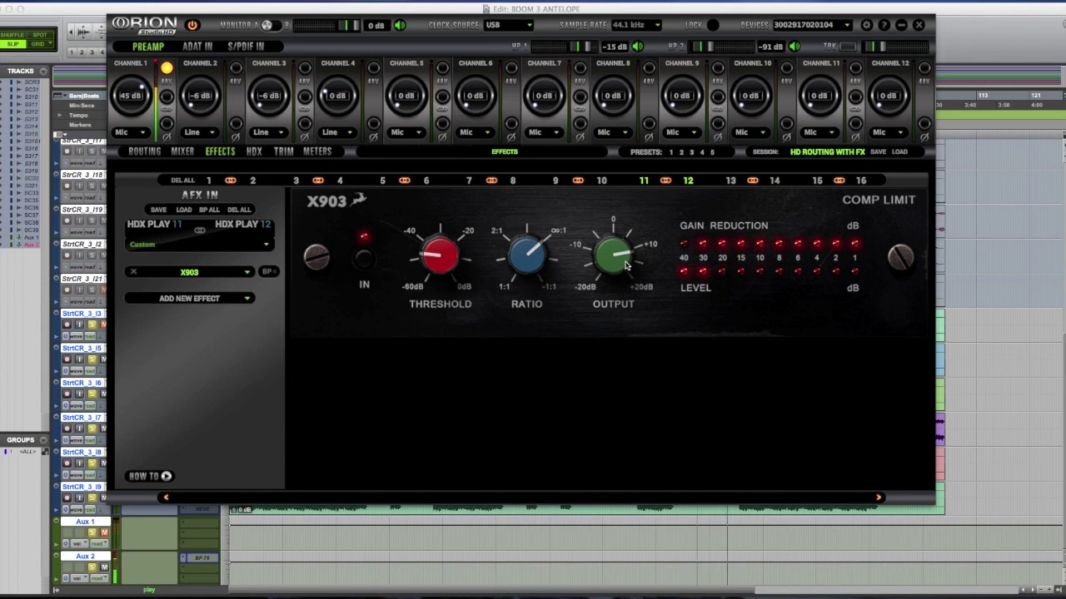
Turn the X903 ratio down below 2:1, lower its threshold to about -50 dB and set its output slightly under +10 dB
left_click_drag(528, 254, 525, 297)
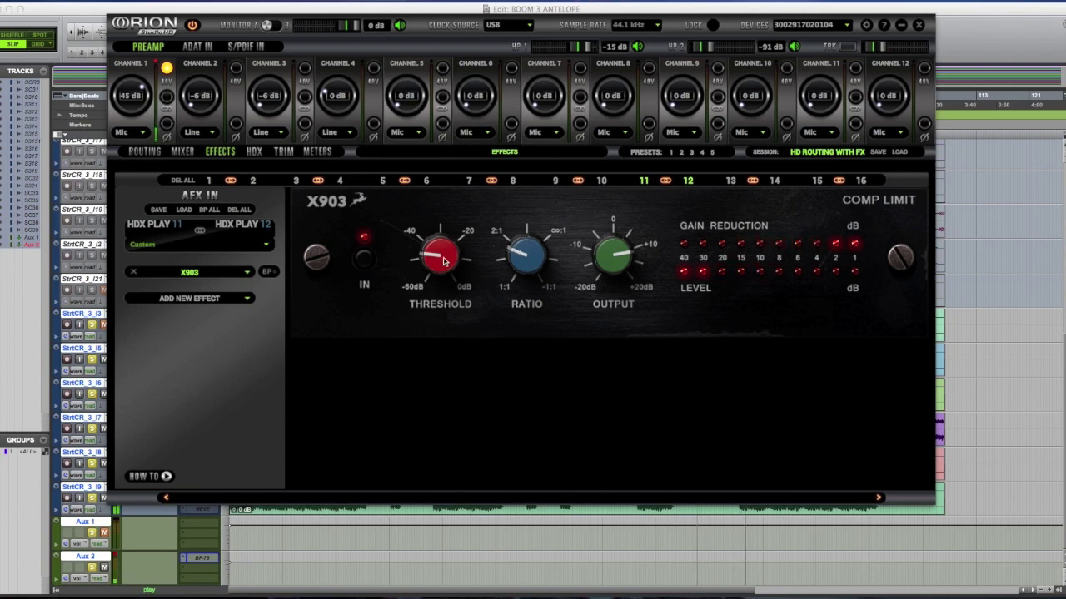
left_click_drag(440, 258, 438, 272)
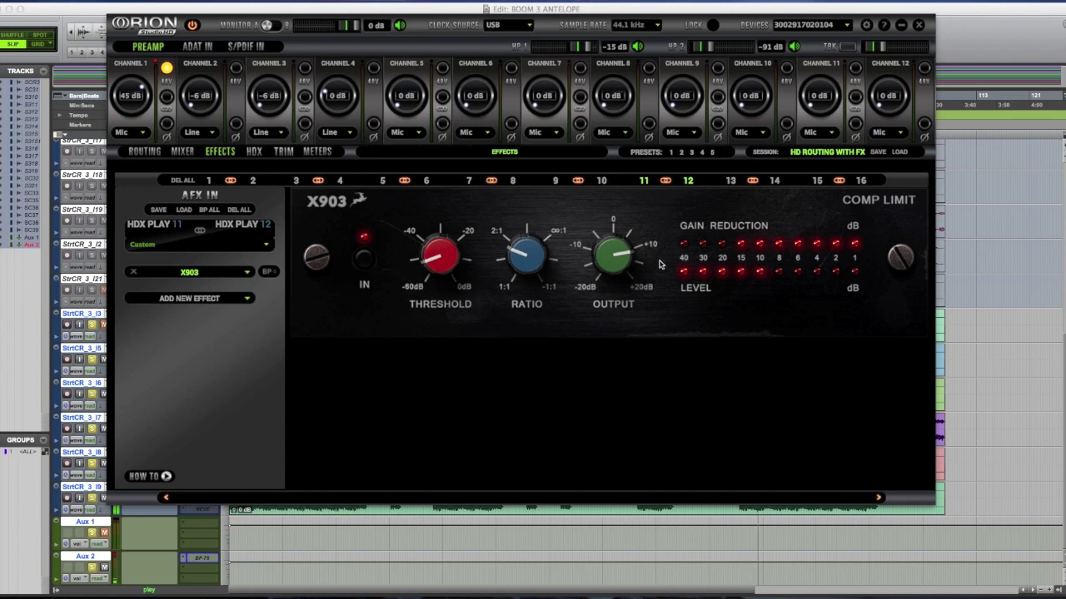
mouse_move(613, 269)
left_mouse_down()
mouse_move(614, 323)
mouse_move(616, 254)
left_mouse_up()
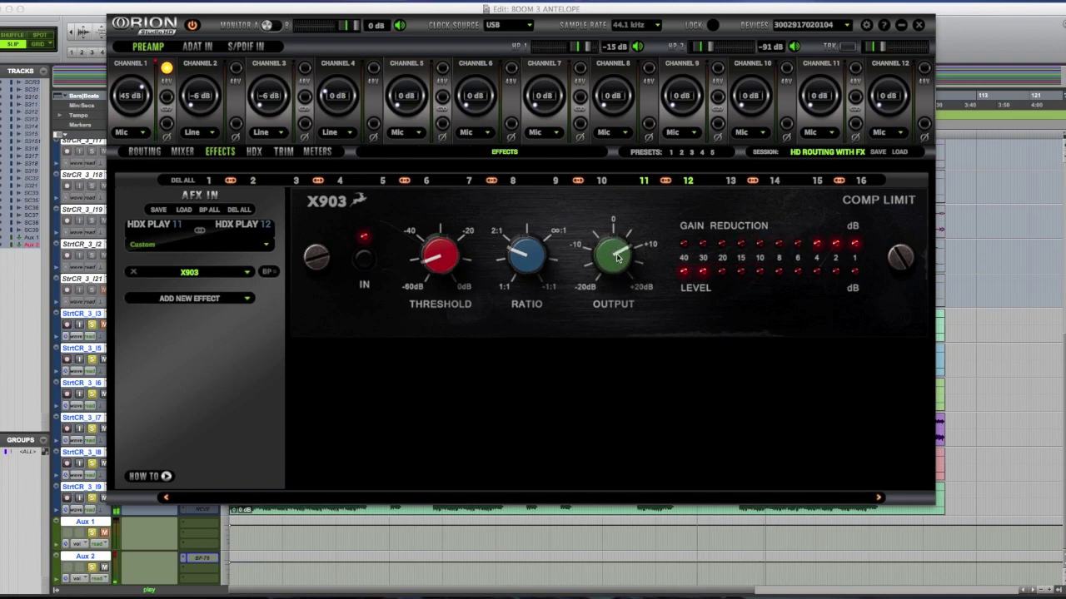
Bypass the X903 compressor during playback and re-engage it to compare the processed and unprocessed sound
left_click(363, 261)
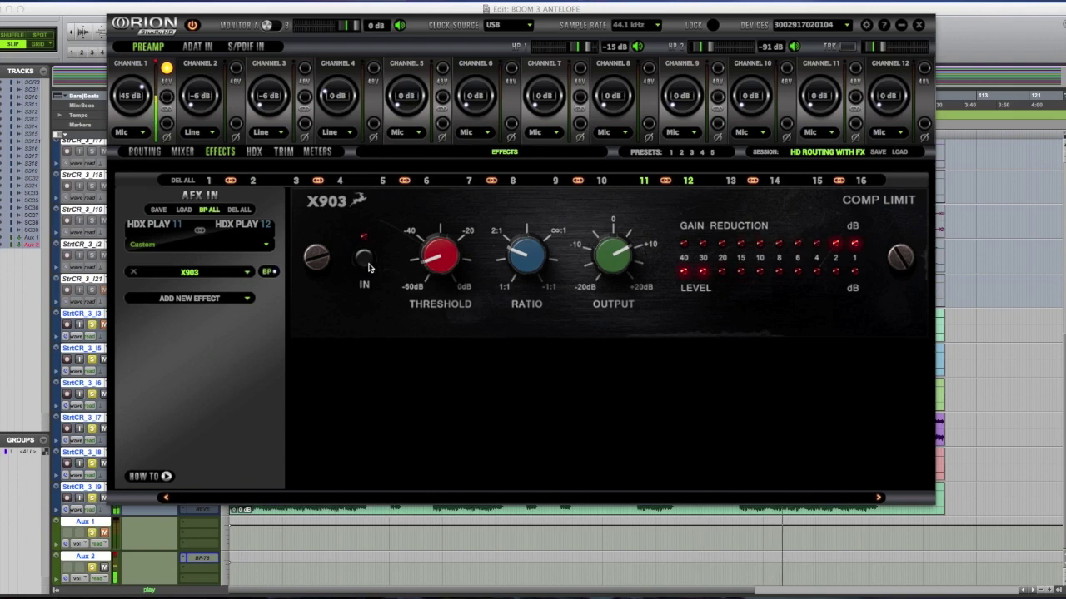
left_click(33, 454)
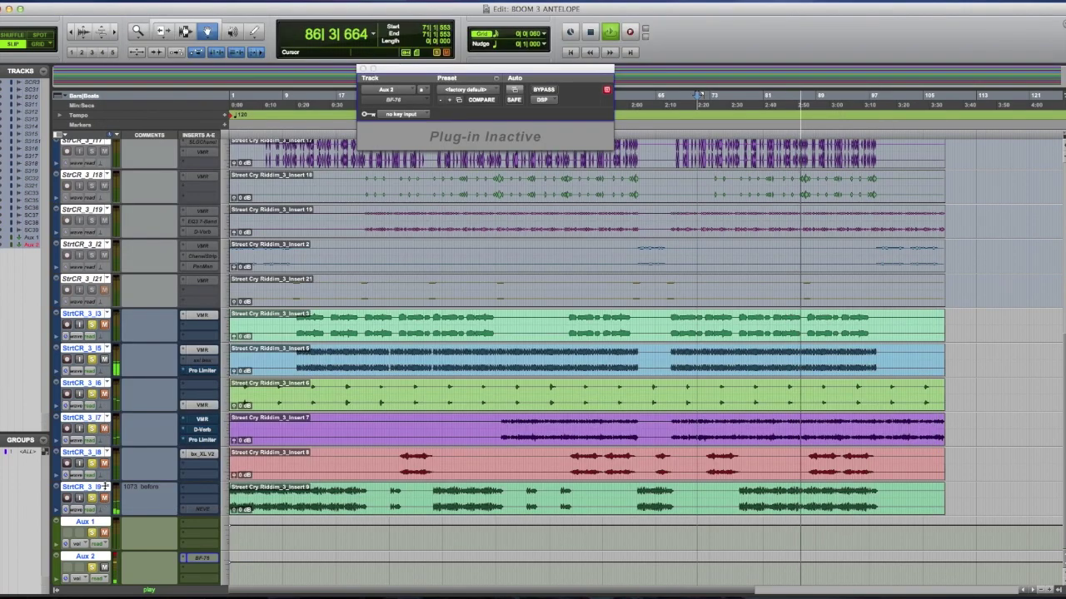
mouse_move(740, 591)
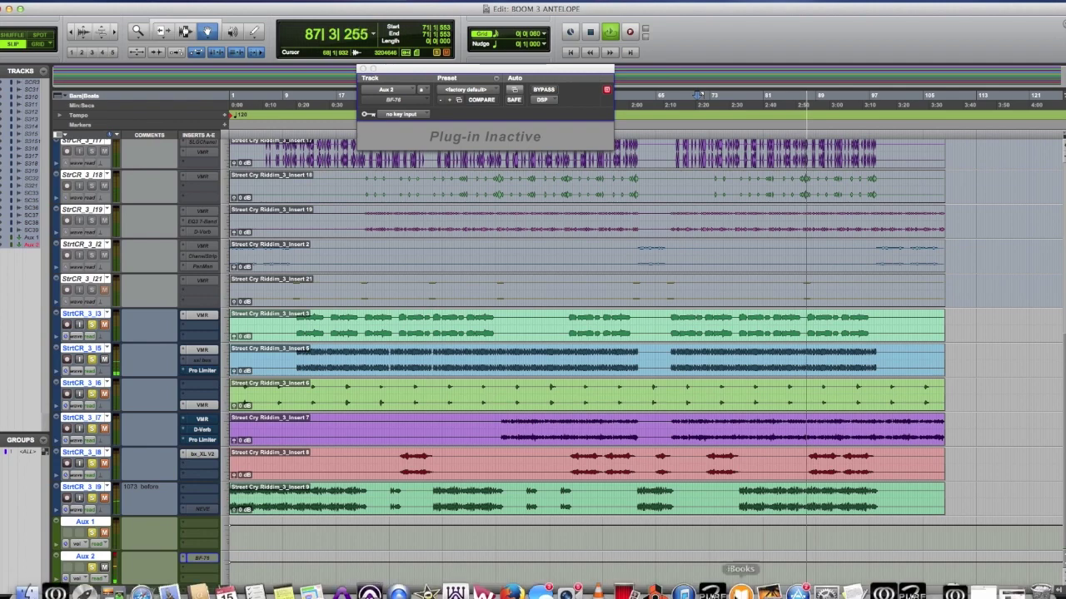
left_click(882, 592)
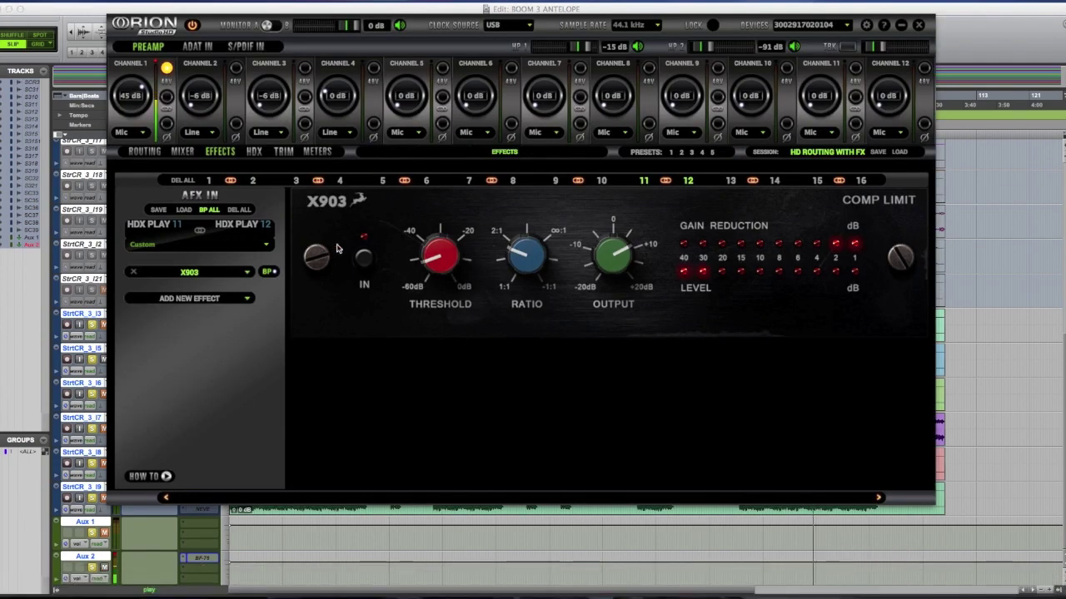
left_click(366, 260)
Sweep the X903 ratio up and back below 2:1, fine-tune its output, and return to the Pro Tools session
left_click_drag(527, 265, 524, 226)
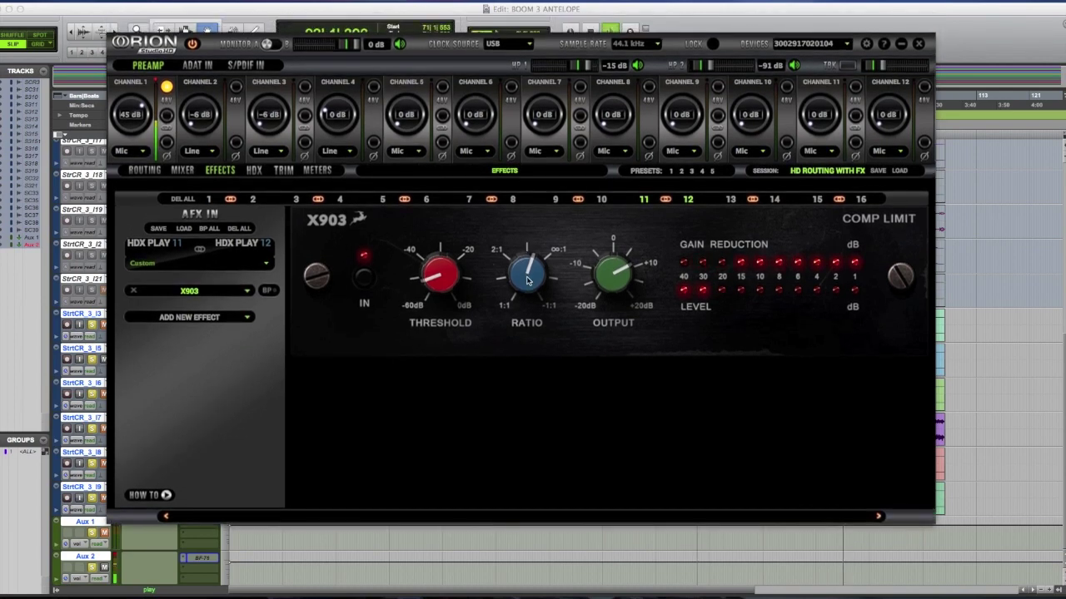
left_click_drag(525, 281, 518, 321)
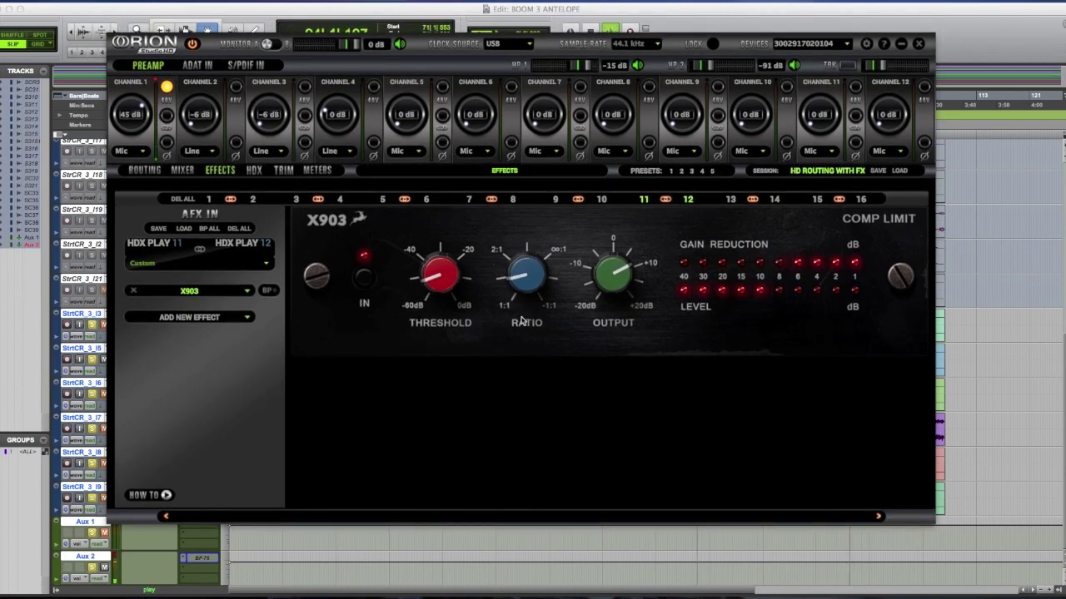
mouse_move(614, 272)
left_mouse_down()
mouse_move(606, 311)
mouse_move(612, 268)
left_mouse_up()
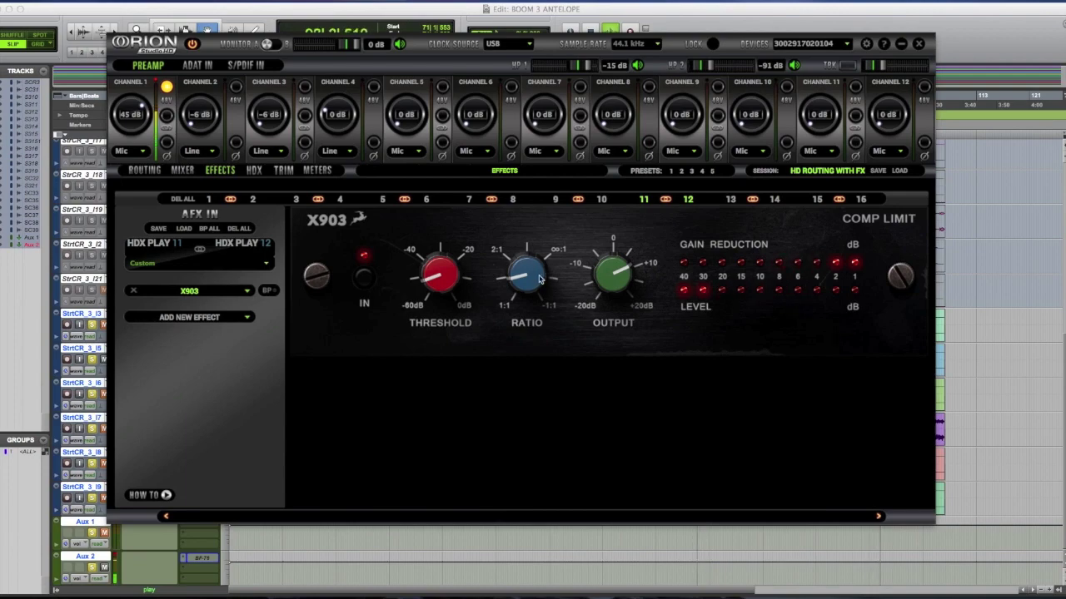
key("super+h")
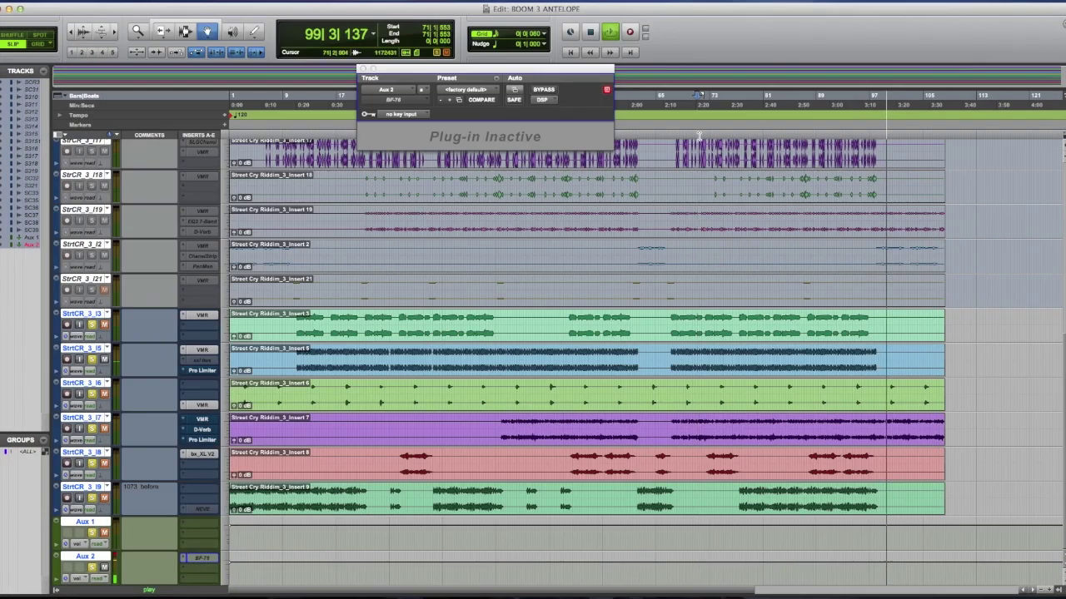
Select the timeline range from about bar 78 to bar 94 and start playback of it
left_click_drag(743, 105, 853, 107)
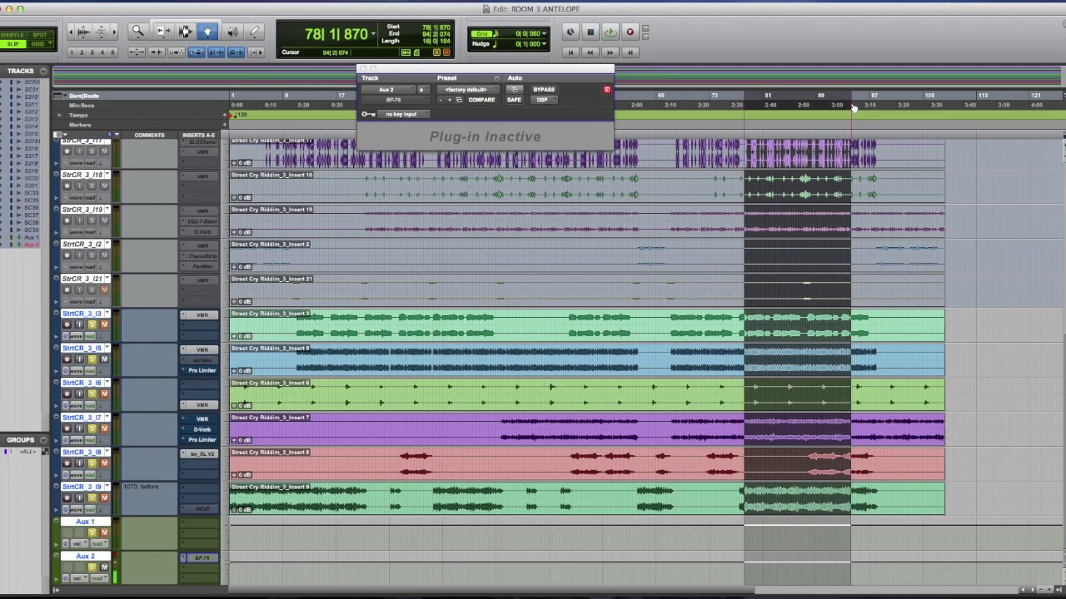
left_click_drag(853, 107, 852, 107)
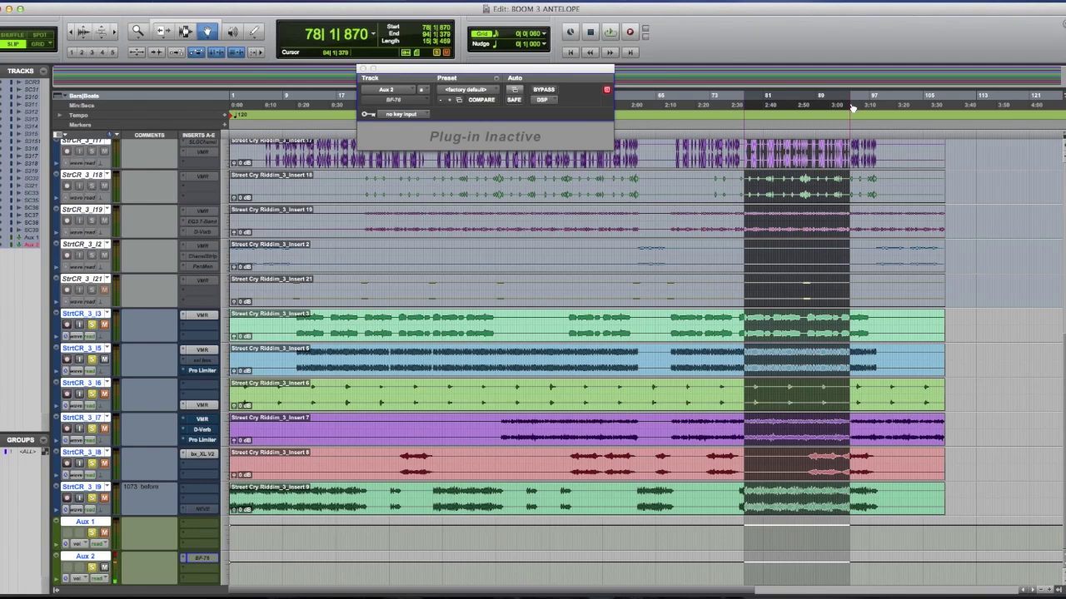
left_click_drag(852, 107, 849, 107)
key("space")
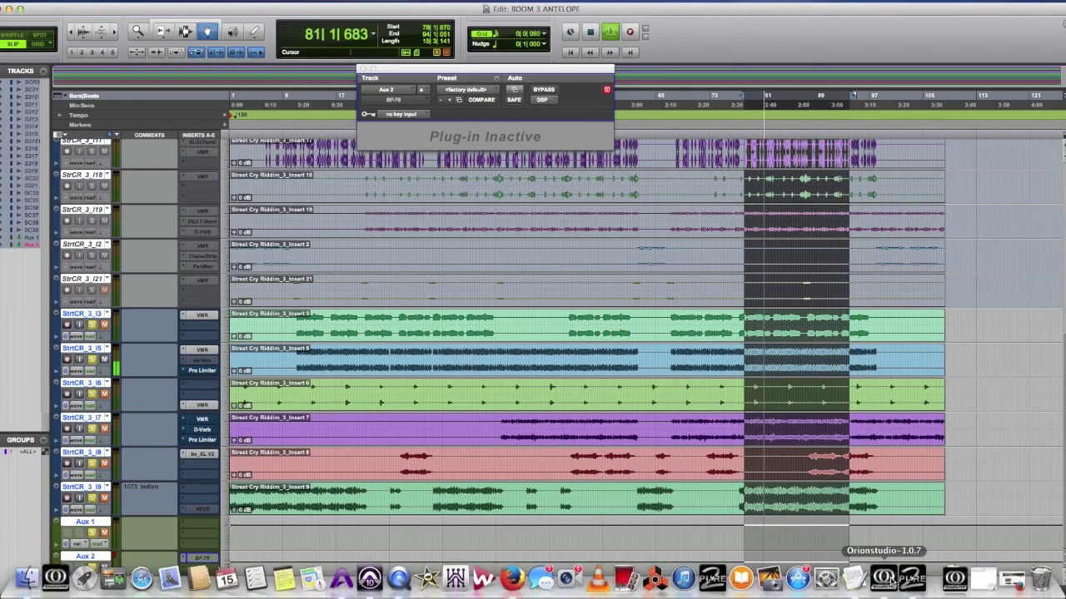
Switch to Orion Studio and raise the X903 ratio to just above 2:1 and its threshold to about -40 dB
left_click(888, 581)
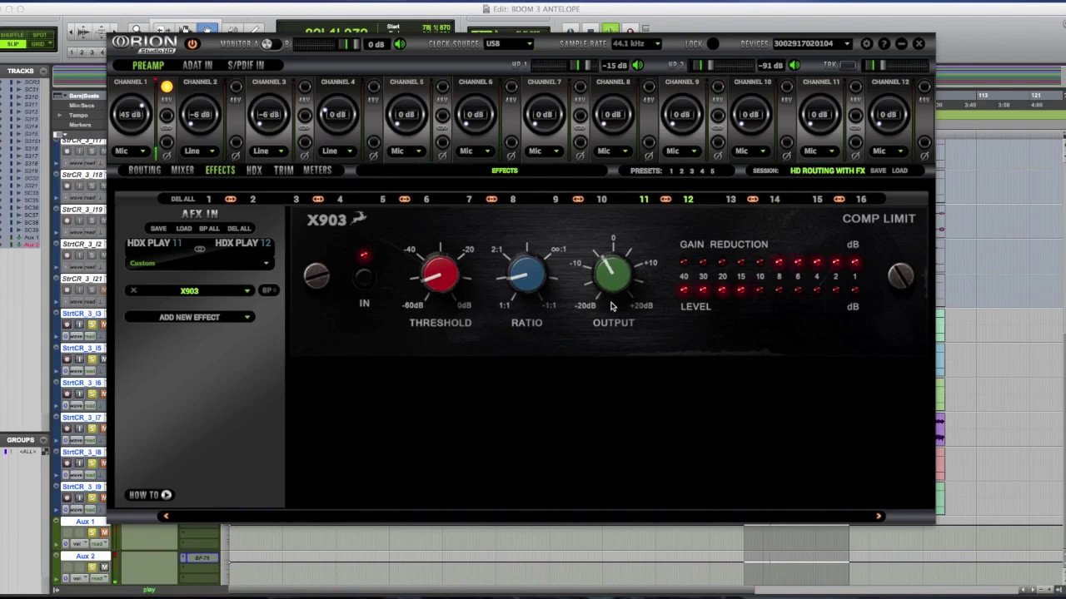
left_click_drag(540, 277, 534, 250)
left_click_drag(443, 269, 443, 253)
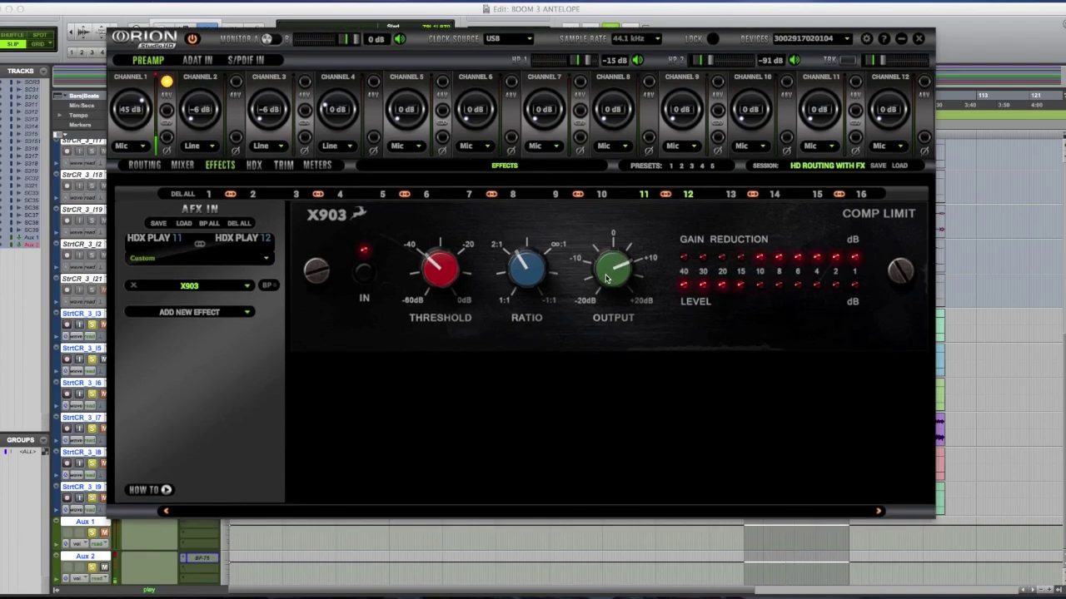
Add the VEQ-HLF vintage EQ after the X903, set its low cut to 50 and turn down its high cut
left_click(247, 311)
mouse_move(178, 348)
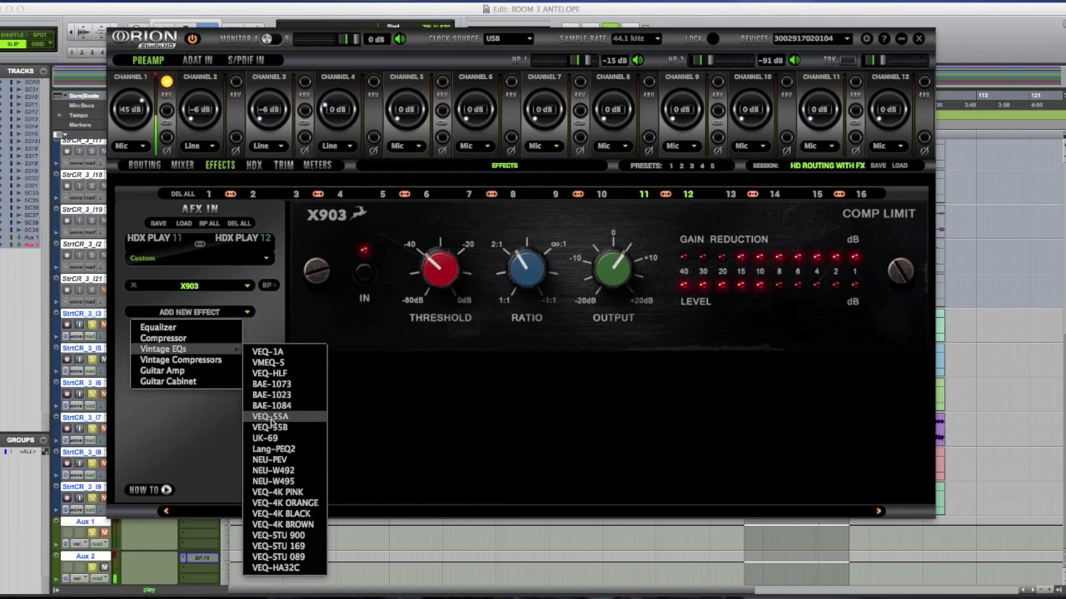
left_click(268, 374)
left_click_drag(522, 436, 506, 421)
left_click_drag(695, 427, 691, 460)
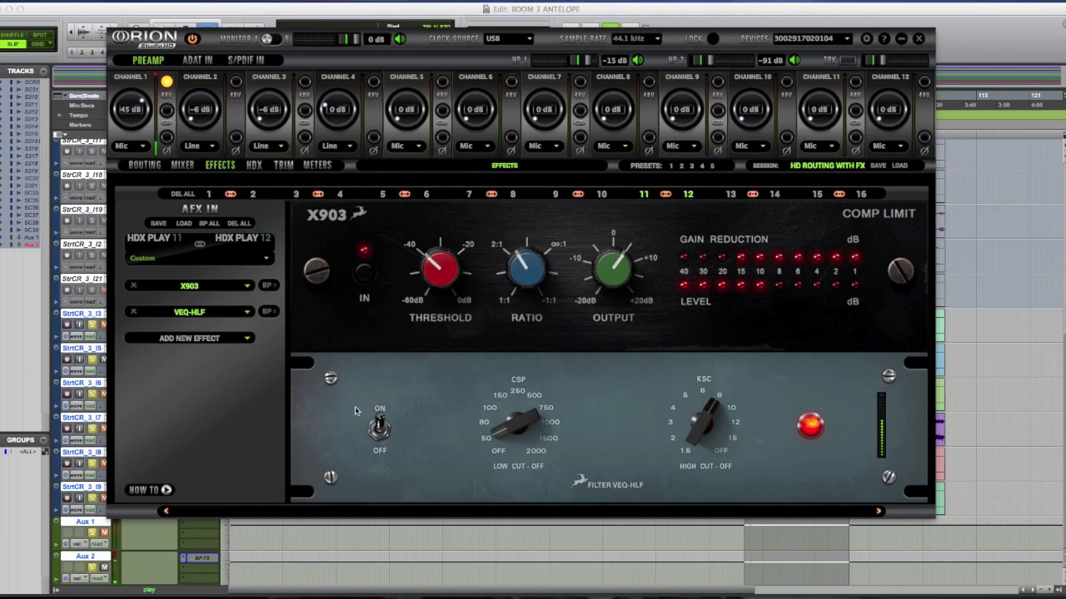
Switch the VEQ-HLF off and reload the same effect in its slot to reset its filters
left_click(381, 428)
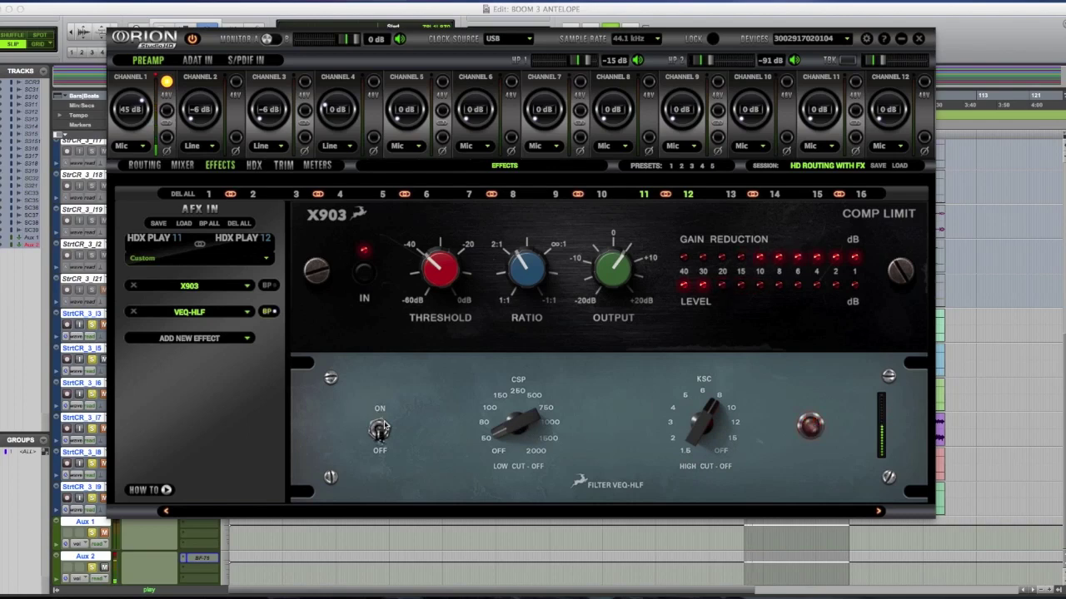
left_click(247, 313)
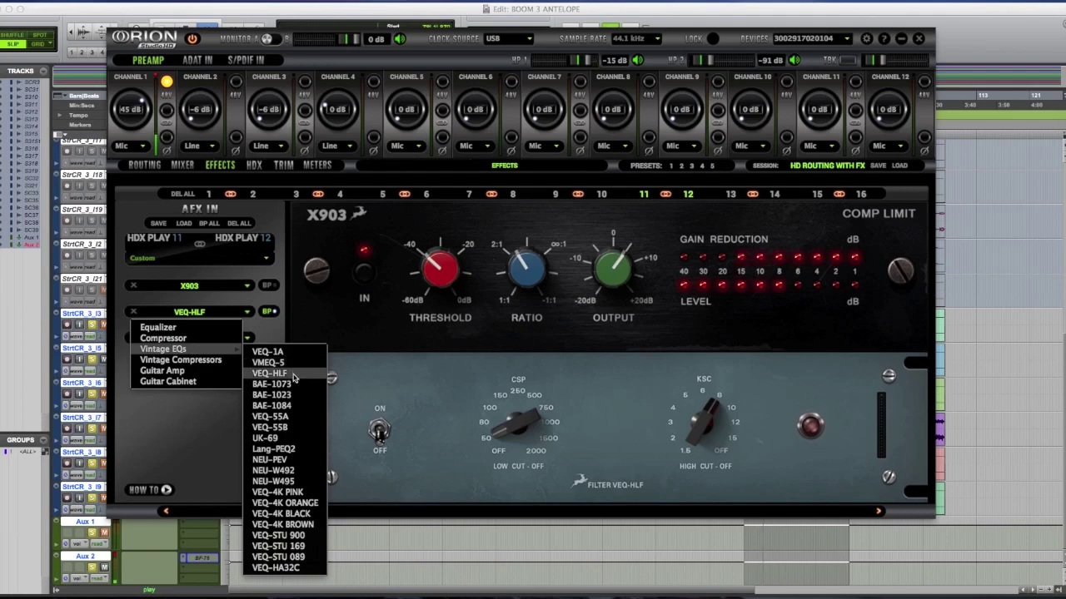
left_click(270, 375)
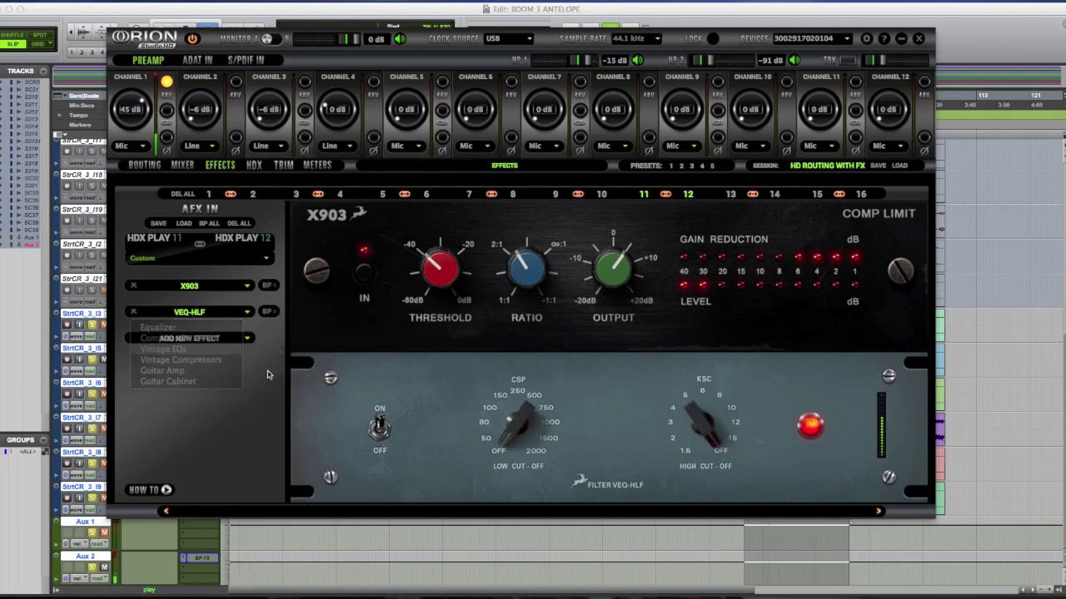
Replace the VEQ-HLF with the VMEQ-5, set its low peak and dip frequencies to 700 and raise the low peak level to about 6
left_click(247, 314)
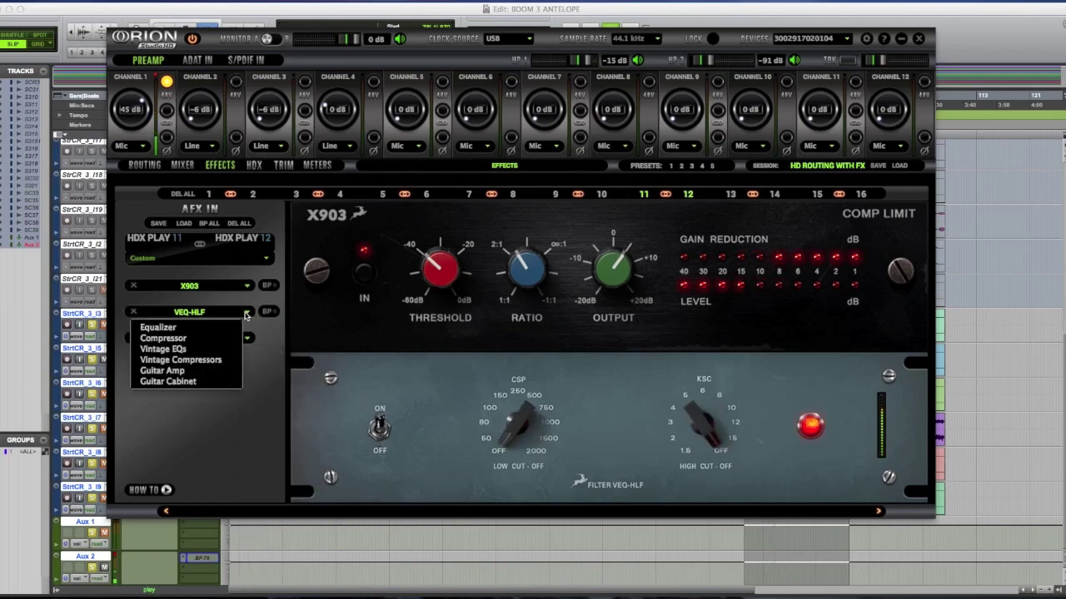
mouse_move(206, 351)
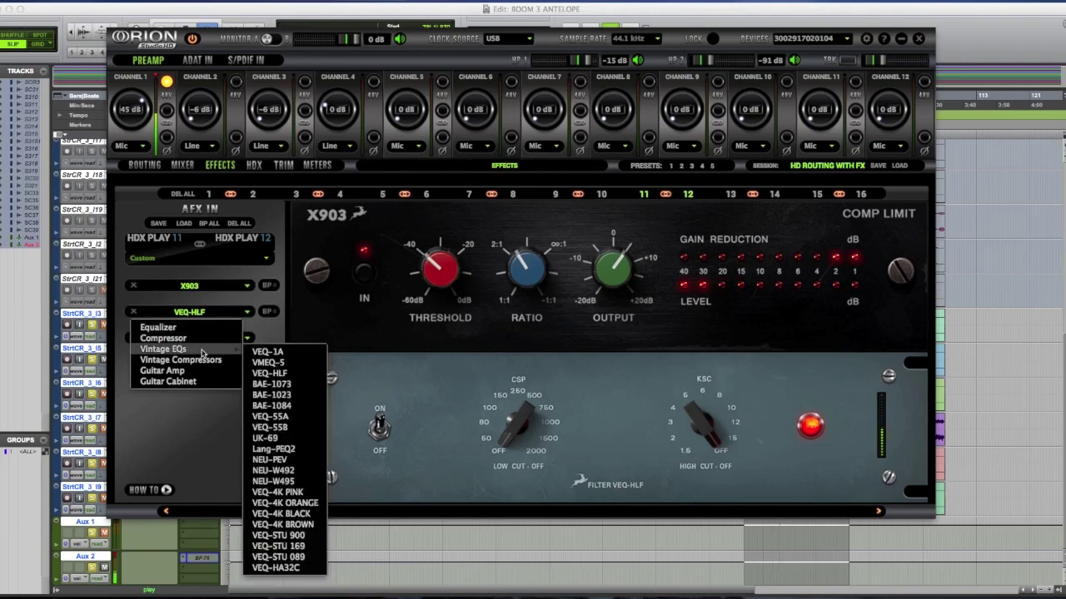
left_click(269, 363)
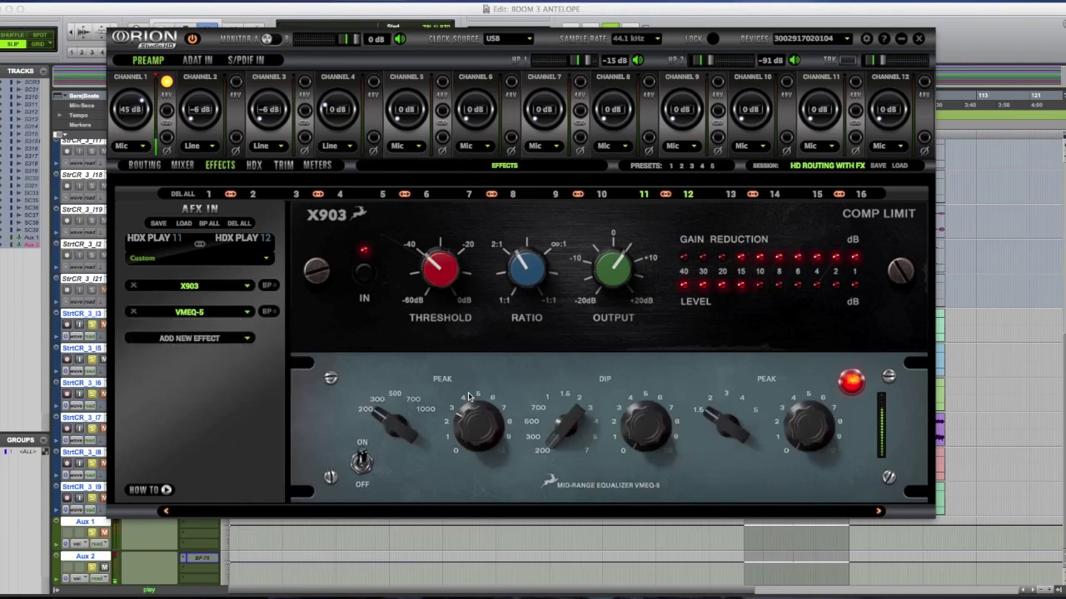
left_click_drag(395, 420, 395, 388)
left_click_drag(469, 444, 481, 491)
left_click_drag(555, 431, 549, 404)
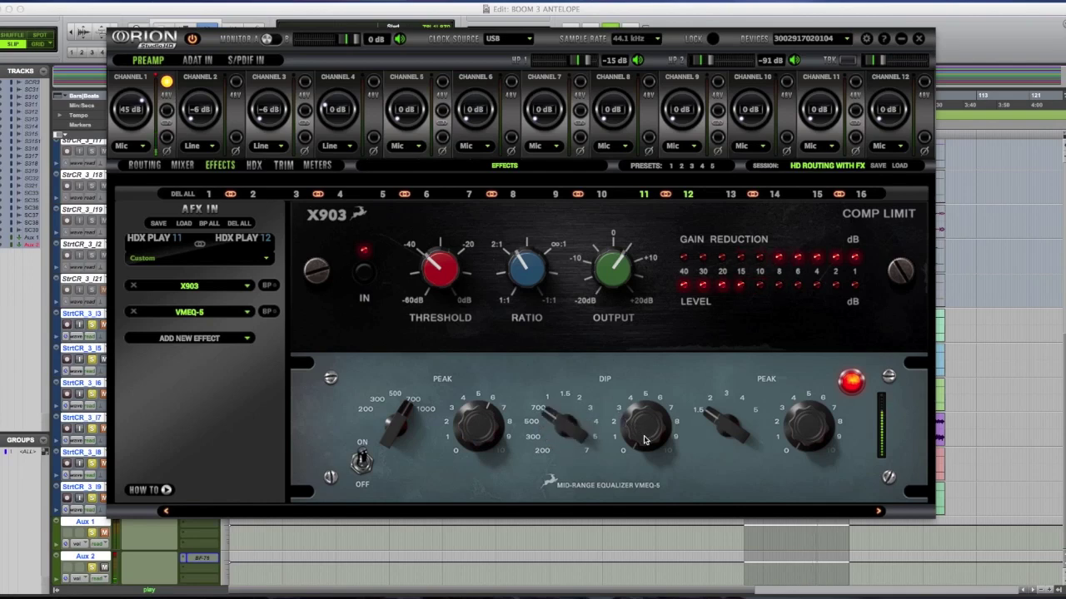
Switch the VMEQ-5 off and on again to compare the sound, and raise its high peak level
left_click(361, 461)
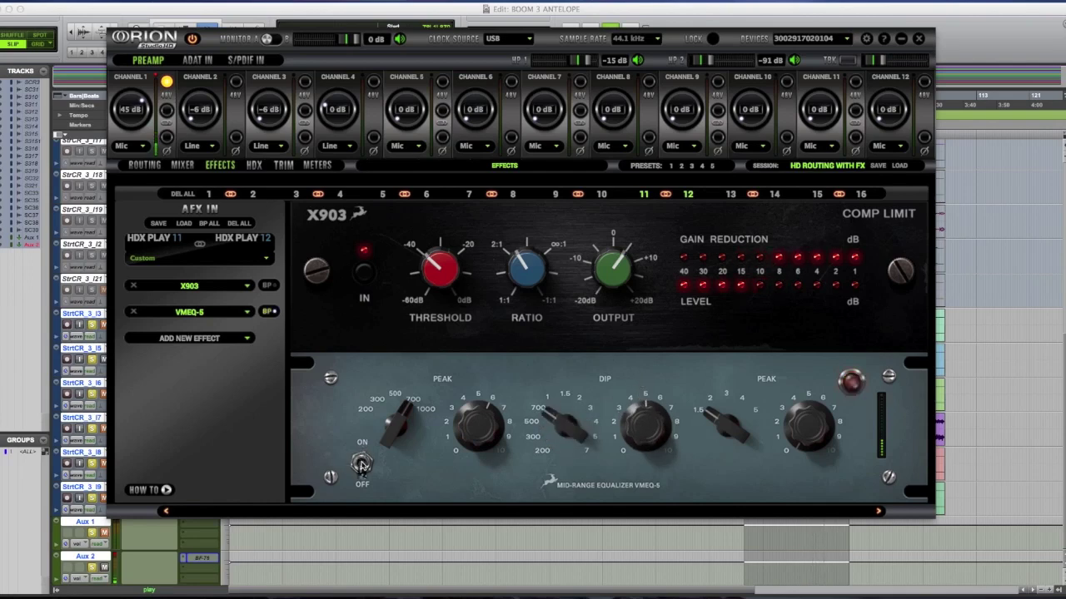
left_click(361, 464)
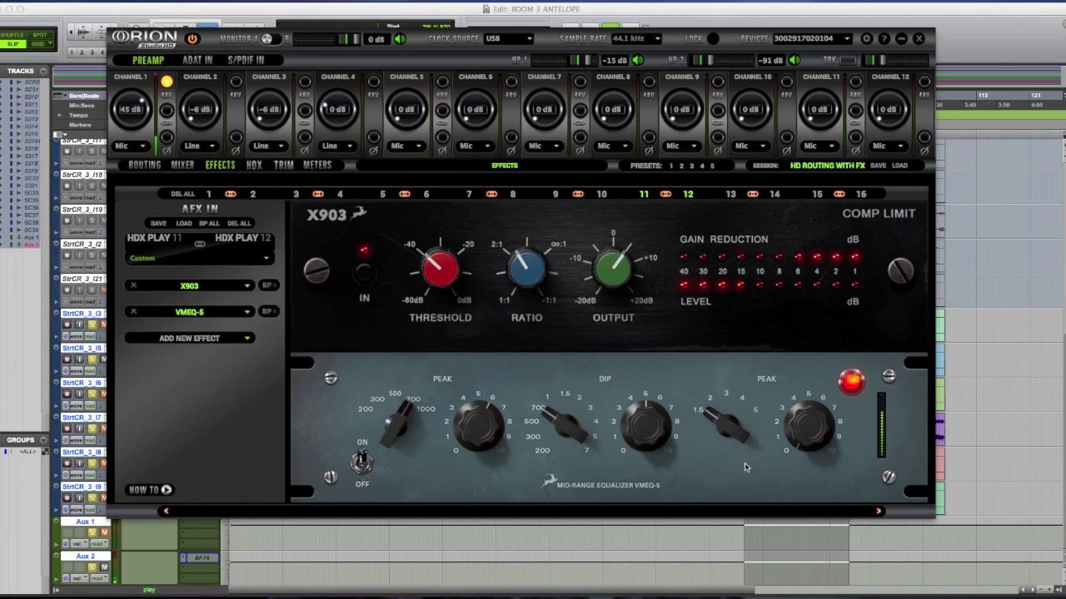
left_click_drag(796, 416, 794, 352)
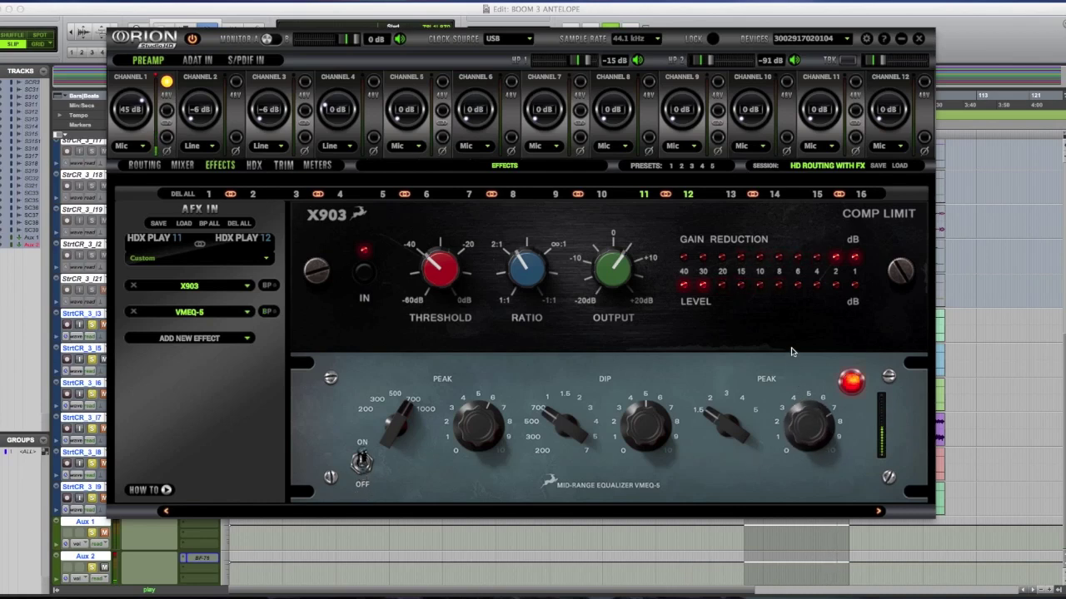
Replace the VMEQ-5 in the second effect slot with the BAE-1023 vintage EQ
left_click(245, 314)
mouse_move(216, 349)
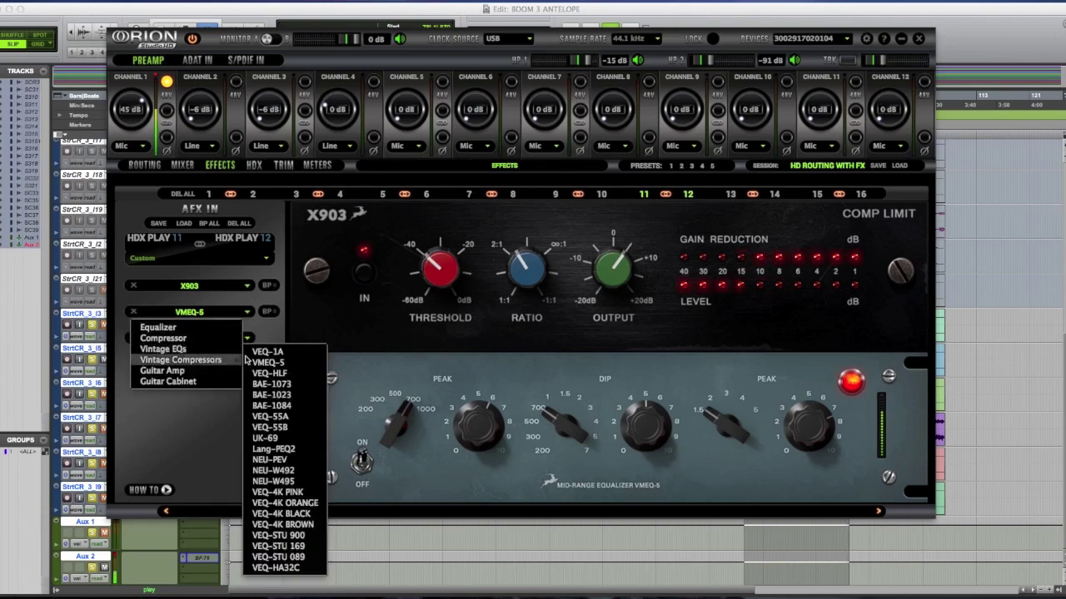
left_click(272, 395)
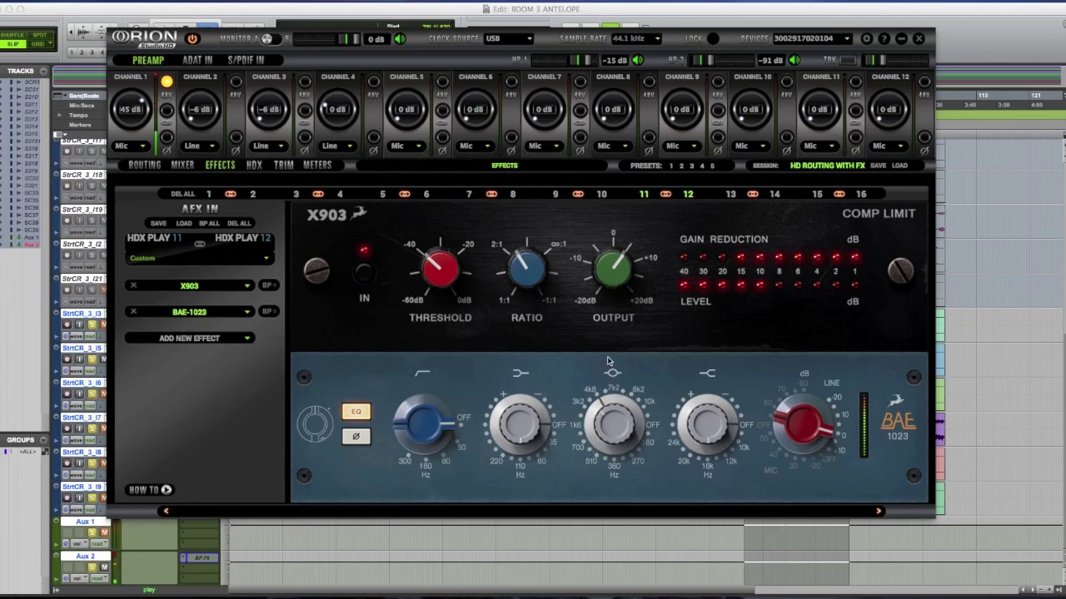
Set the BAE-1023 high-pass filter to 50 Hz, adjust its line gain, and switch its EQ off for comparison
left_click_drag(783, 423, 787, 414)
left_click_drag(429, 423, 436, 443)
left_click_drag(797, 432, 797, 447)
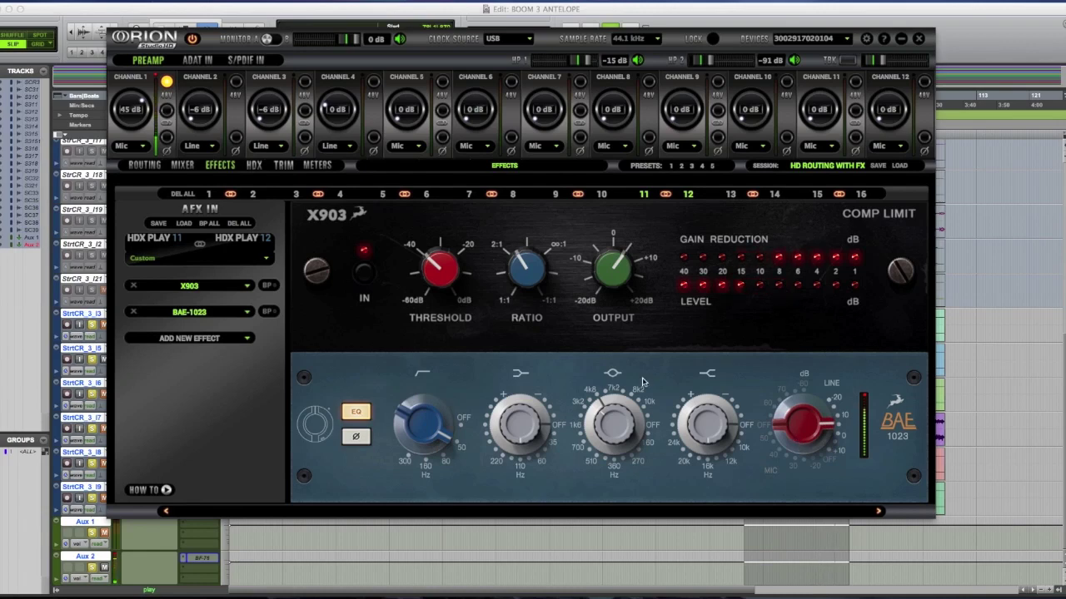
left_click(356, 413)
Replace the BAE-1023 with the VEQ-55A, setting its HF frequency to 5 kHz and leaving the HF gain at 0
left_click(253, 312)
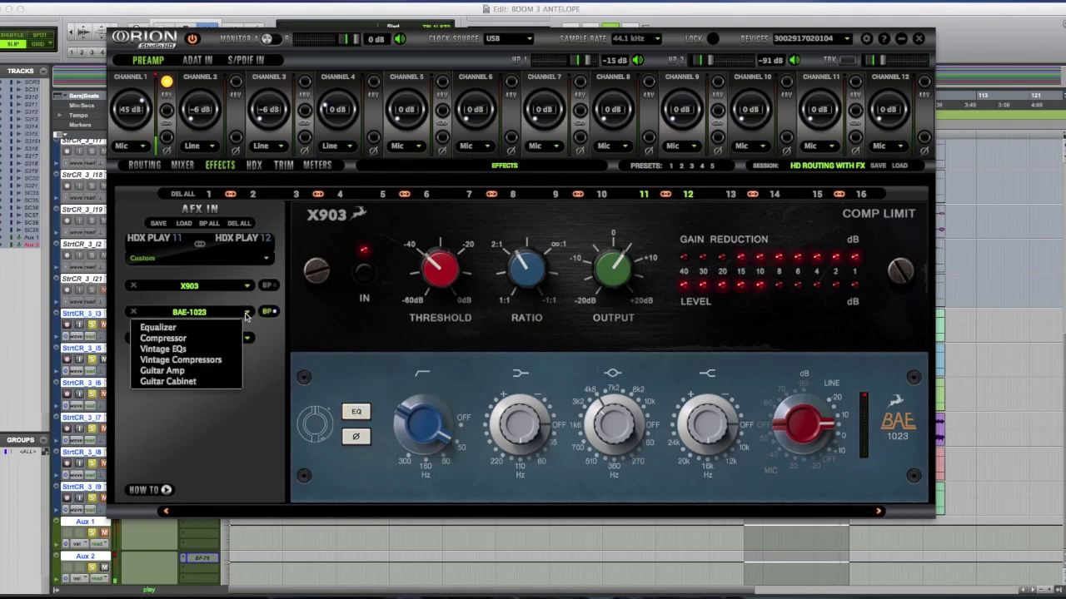
mouse_move(174, 349)
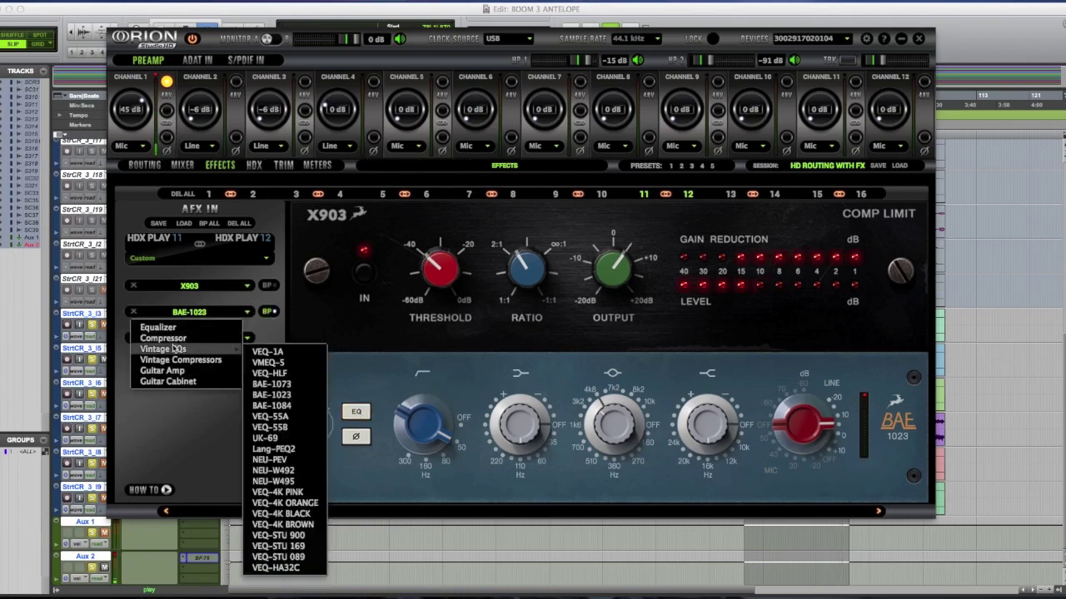
left_click(270, 416)
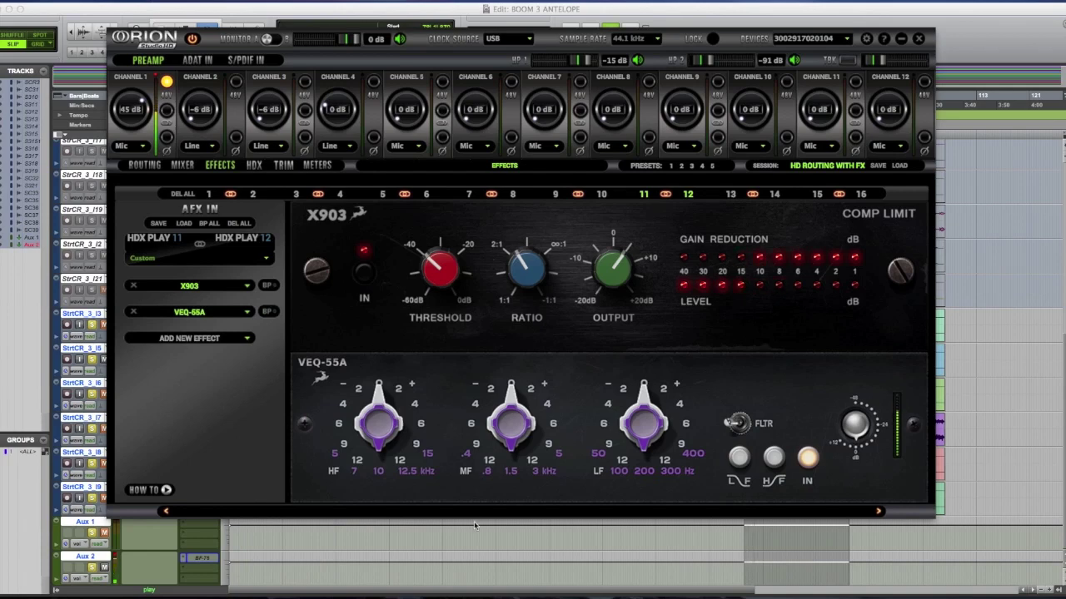
left_click_drag(379, 391, 383, 358)
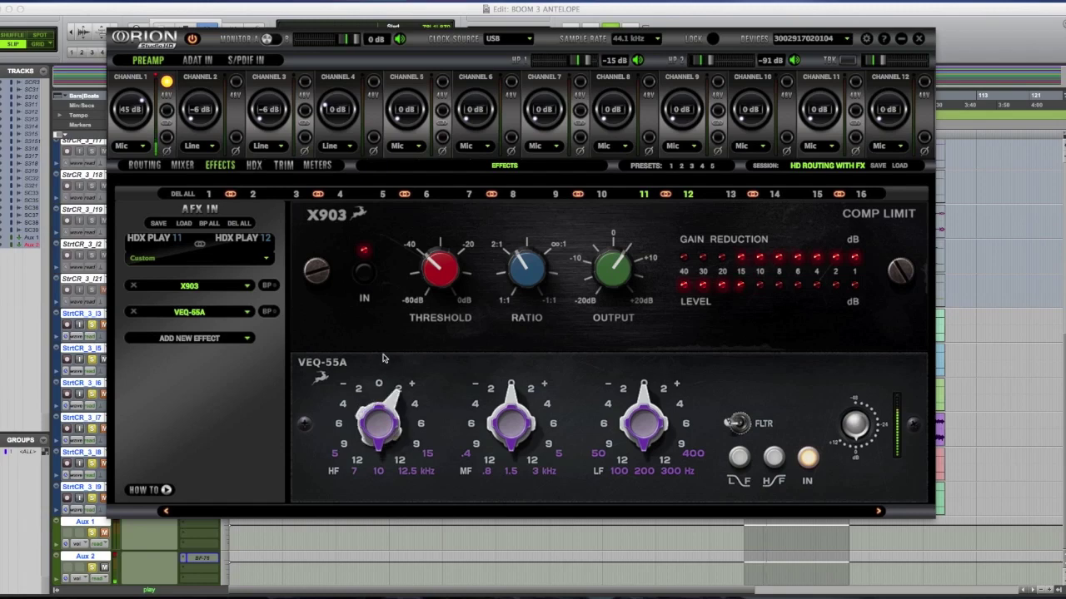
left_click_drag(378, 407, 395, 430)
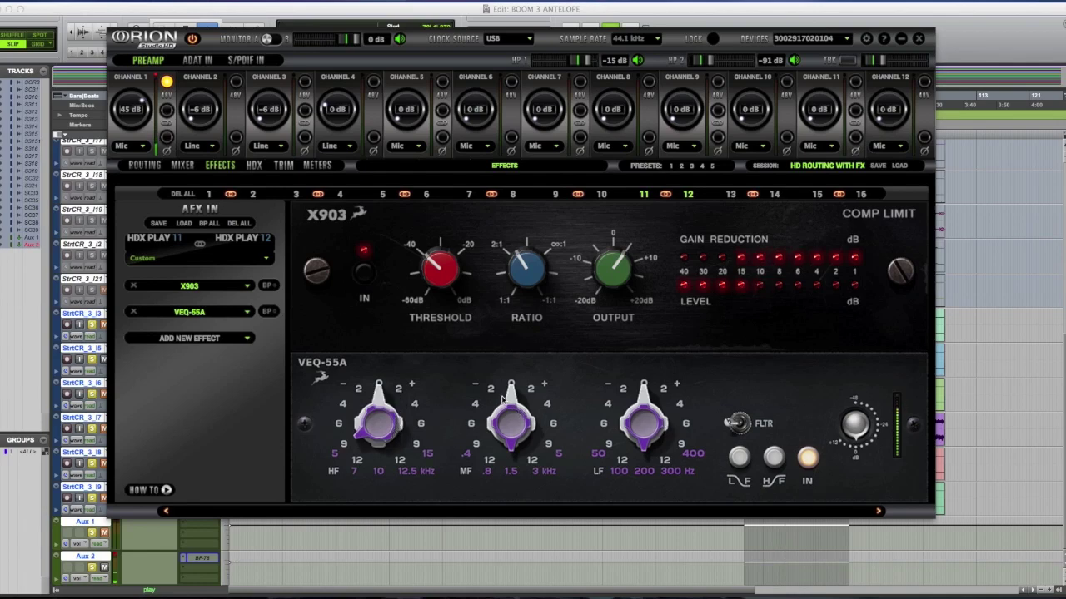
Cut the VEQ-55A's MF band by about 4 at 0.4 kHz, and try an LF boost at 300 Hz before returning it to 0
left_click_drag(514, 389, 514, 359)
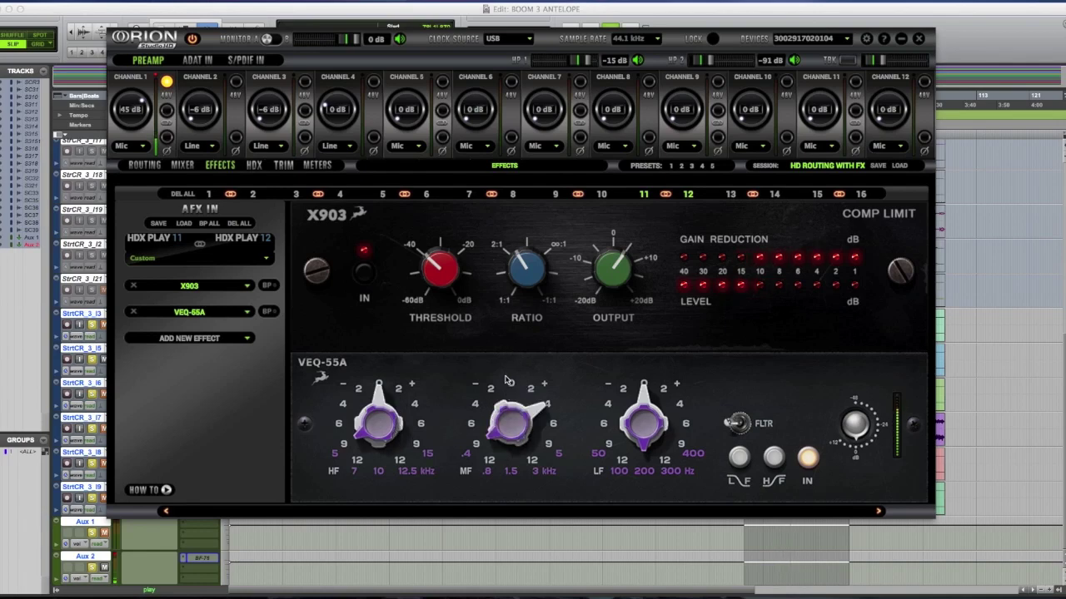
left_click_drag(538, 408, 533, 452)
left_click_drag(679, 408, 651, 347)
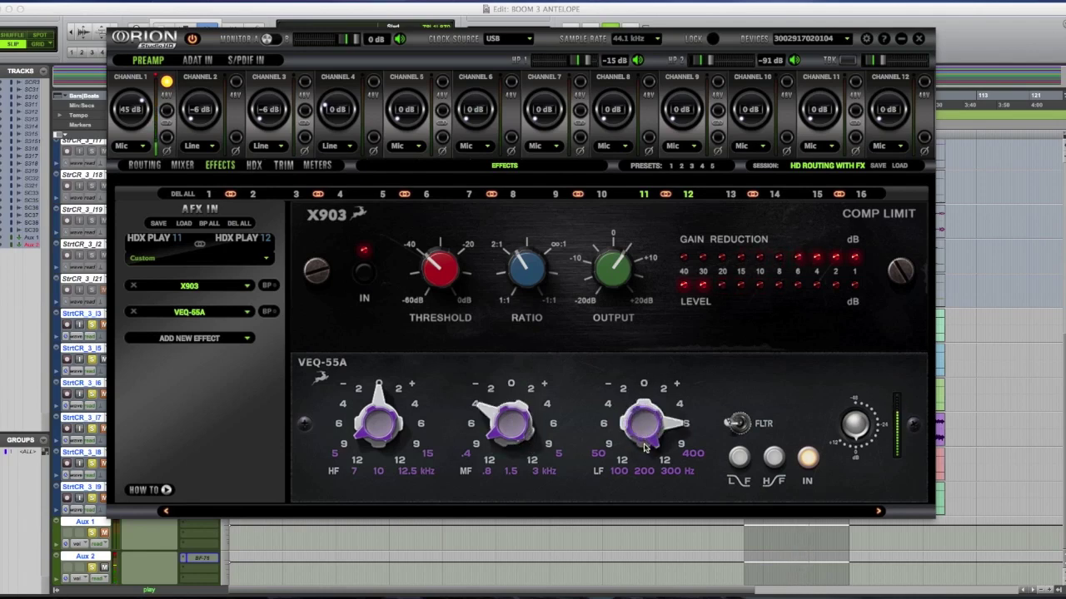
left_click_drag(657, 419, 631, 495)
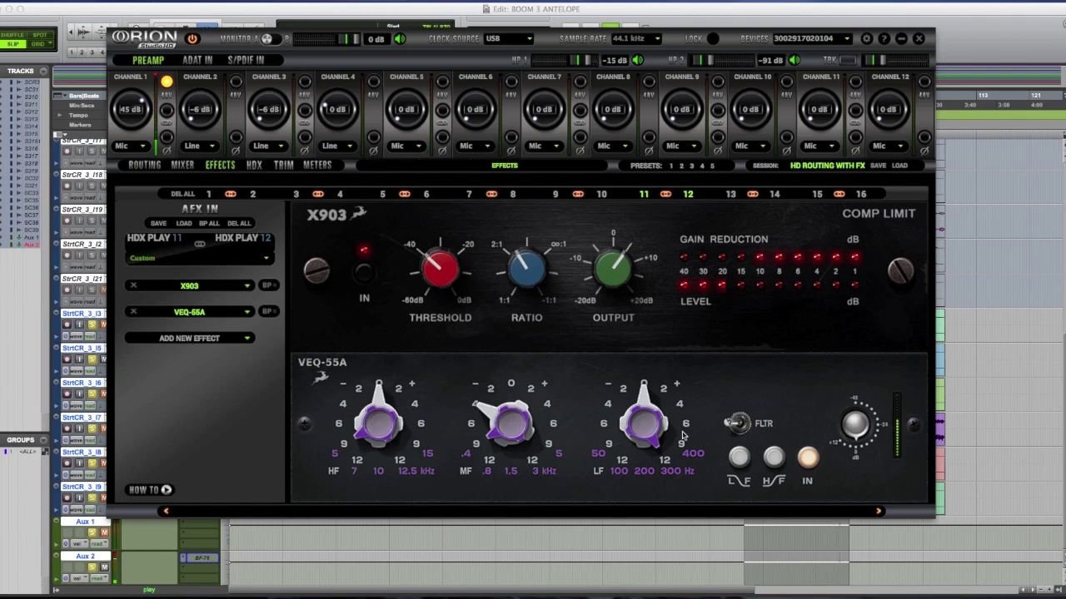
Replace the VEQ-55A with the VEQ-55B and sweep its two mid-band gains, leaving a small high-mid boost and the low-mid at 0
left_click(248, 314)
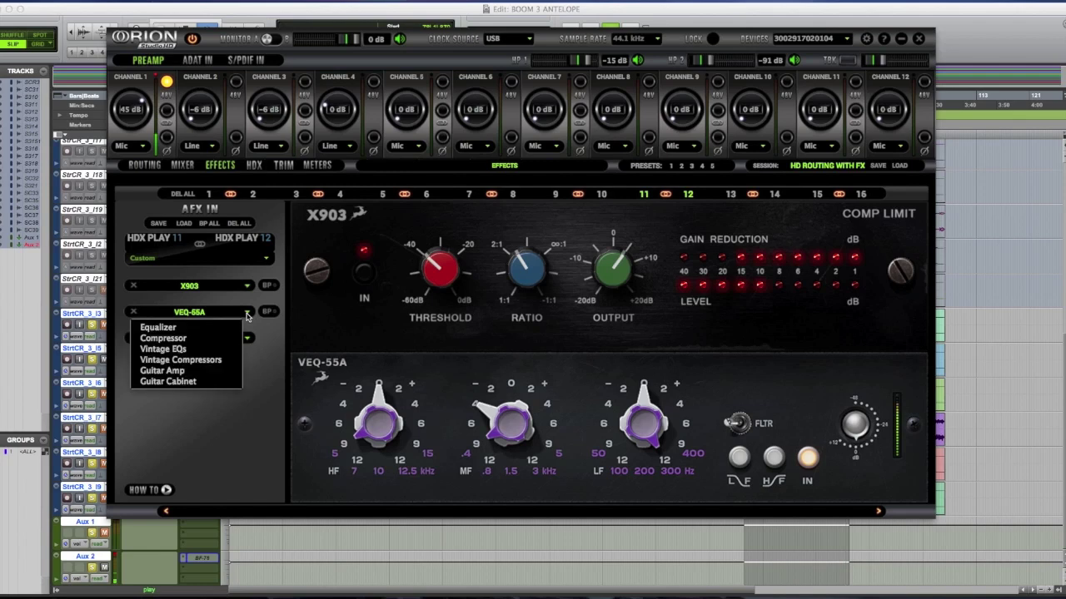
mouse_move(192, 349)
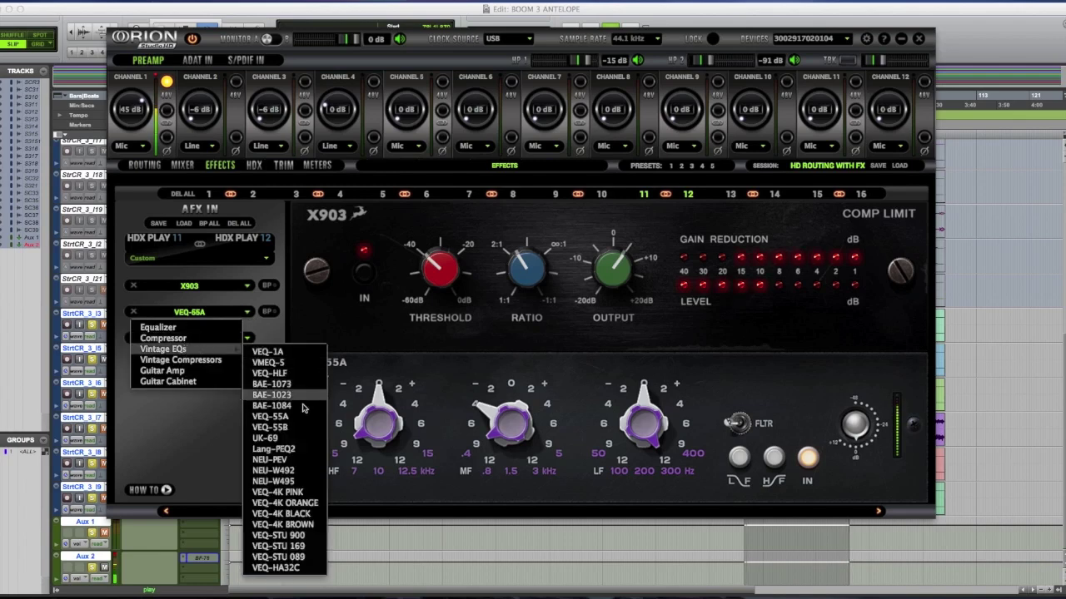
left_click(276, 427)
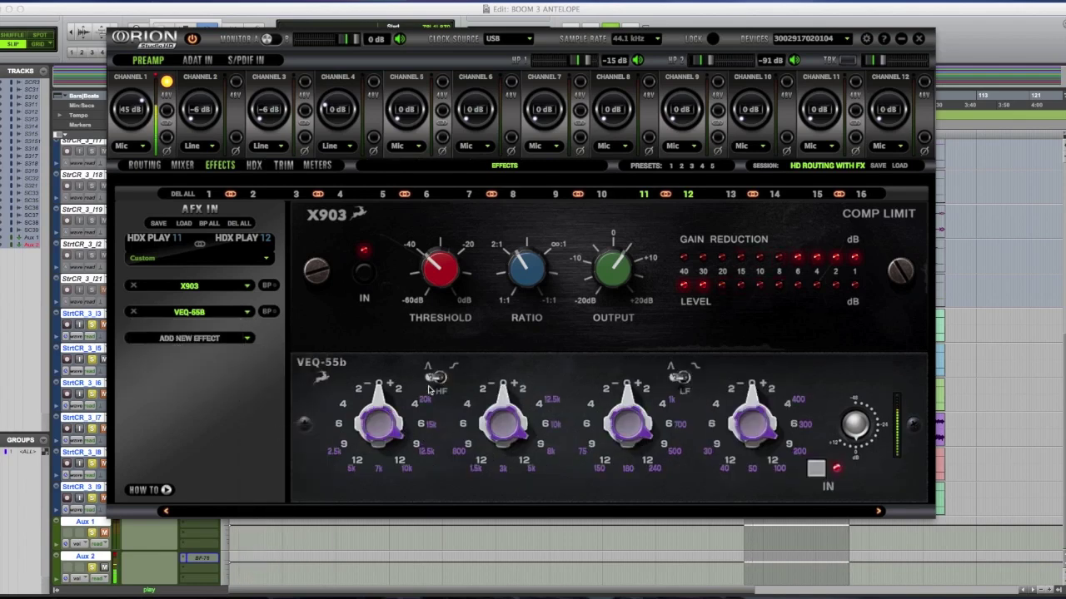
left_click_drag(506, 398, 502, 473)
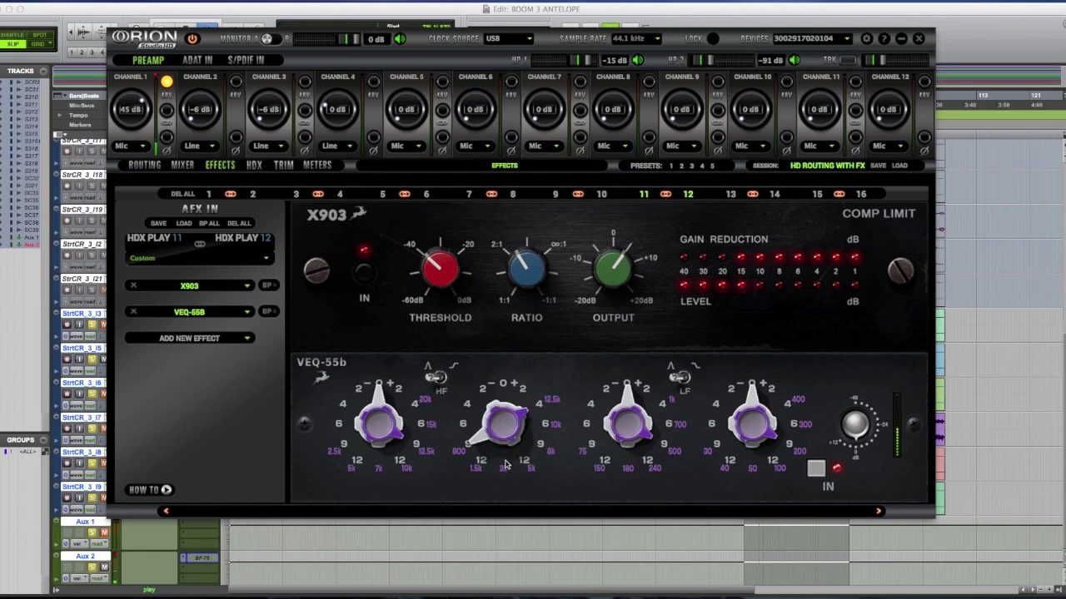
left_click_drag(477, 449, 478, 345)
left_click_drag(633, 398, 620, 360)
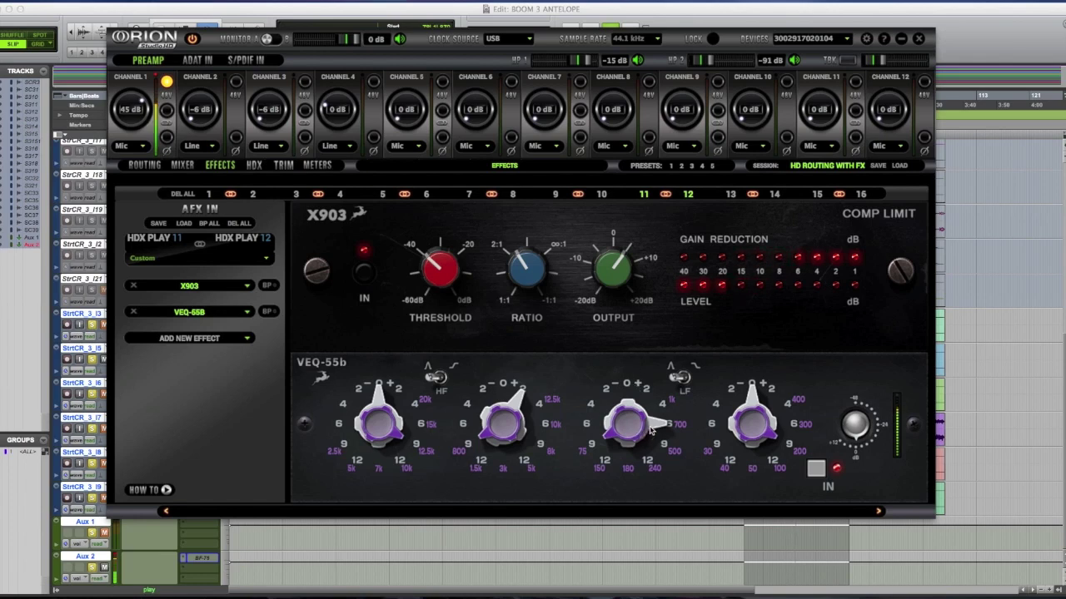
left_click_drag(652, 427, 645, 460)
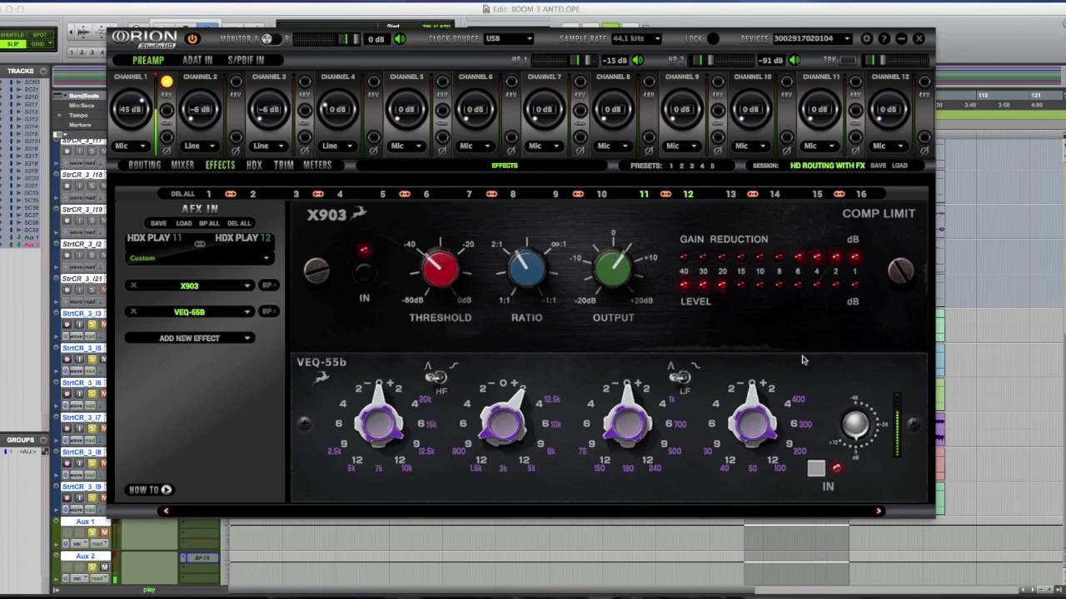
Replace the VEQ-55B with the UK-69 vintage EQ and turn up its mid gain
left_click(248, 314)
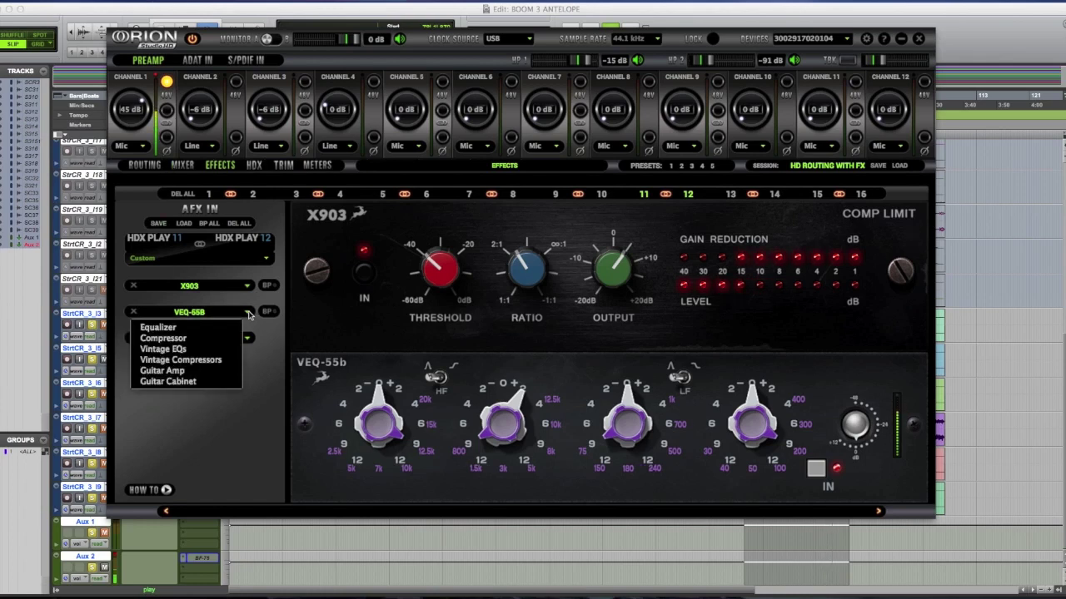
mouse_move(171, 354)
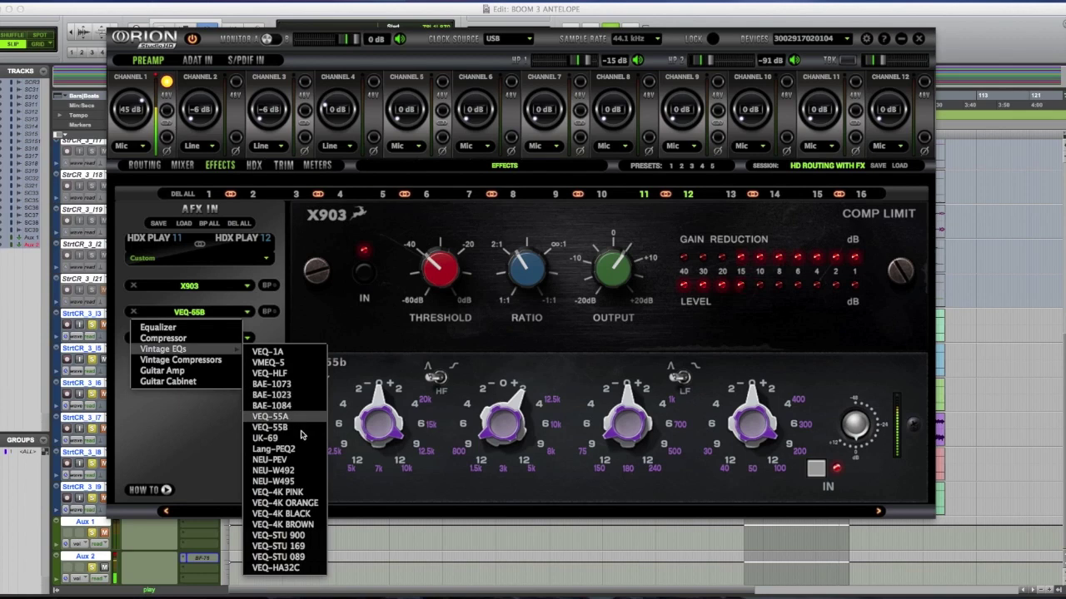
left_click(267, 438)
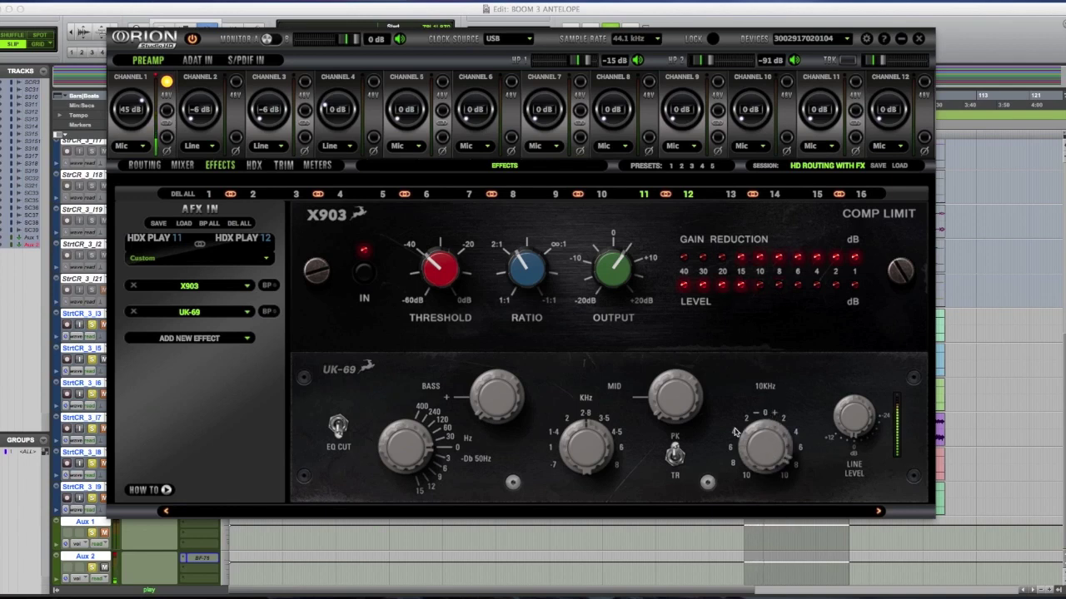
mouse_move(663, 375)
left_mouse_down()
mouse_move(666, 340)
mouse_move(688, 303)
left_mouse_up()
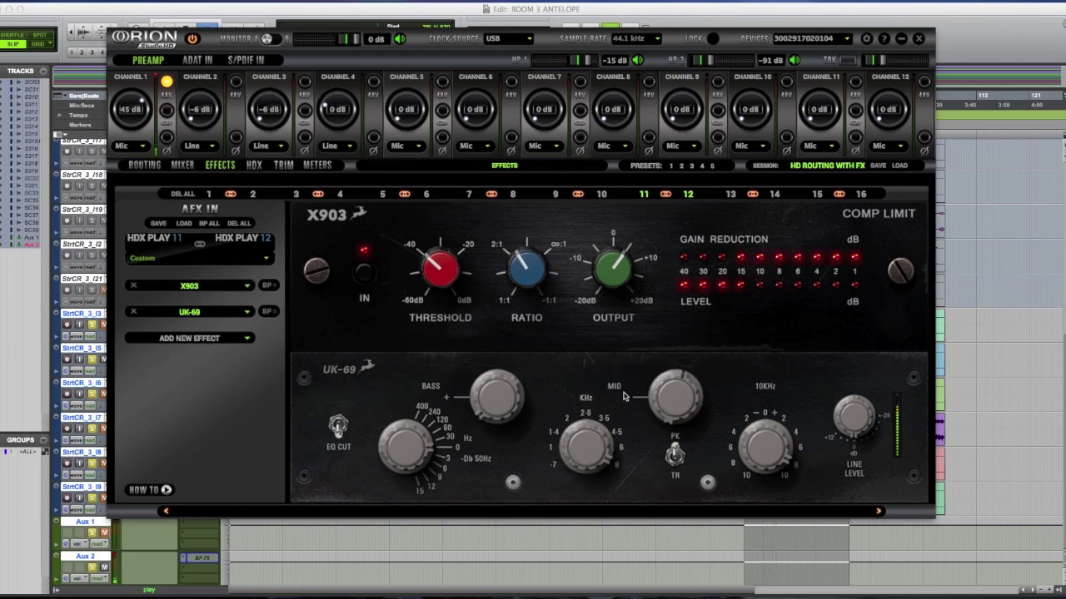
left_click_drag(666, 395, 663, 336)
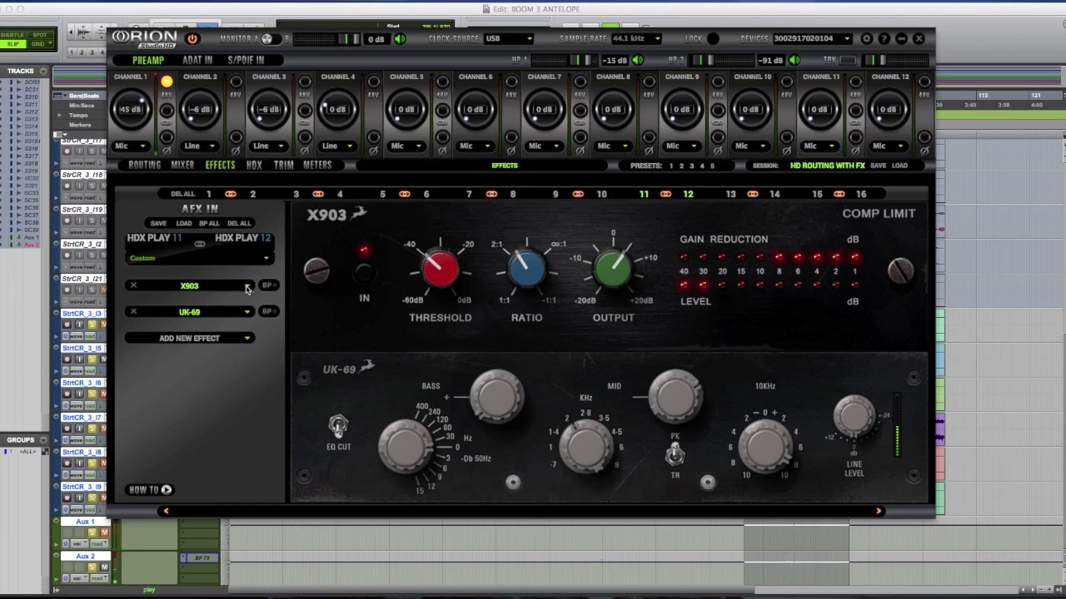
Open the effect choices for the slot holding the UK-69
left_click(247, 314)
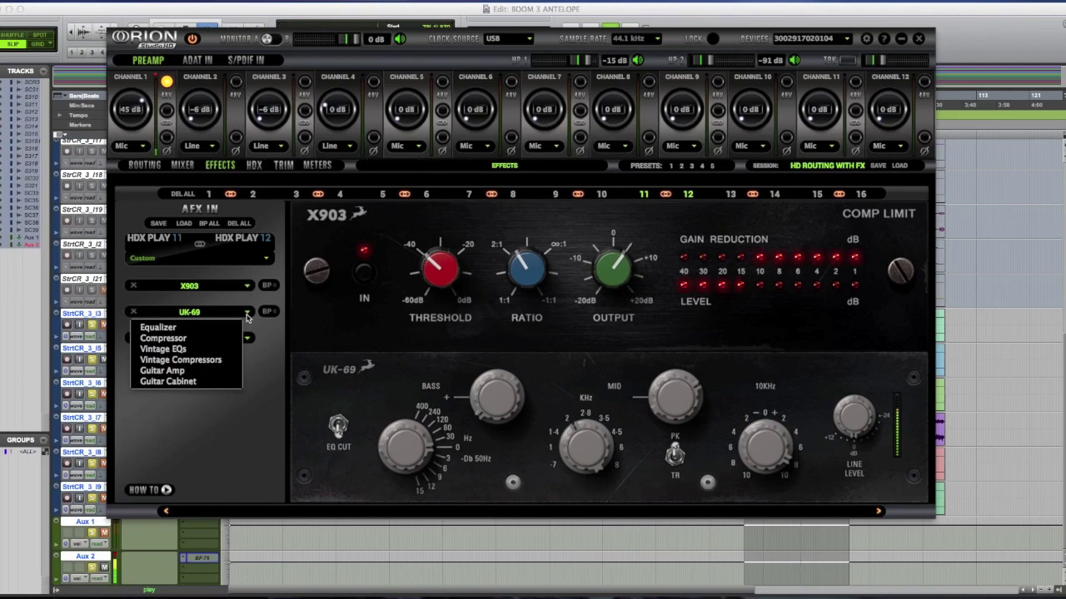